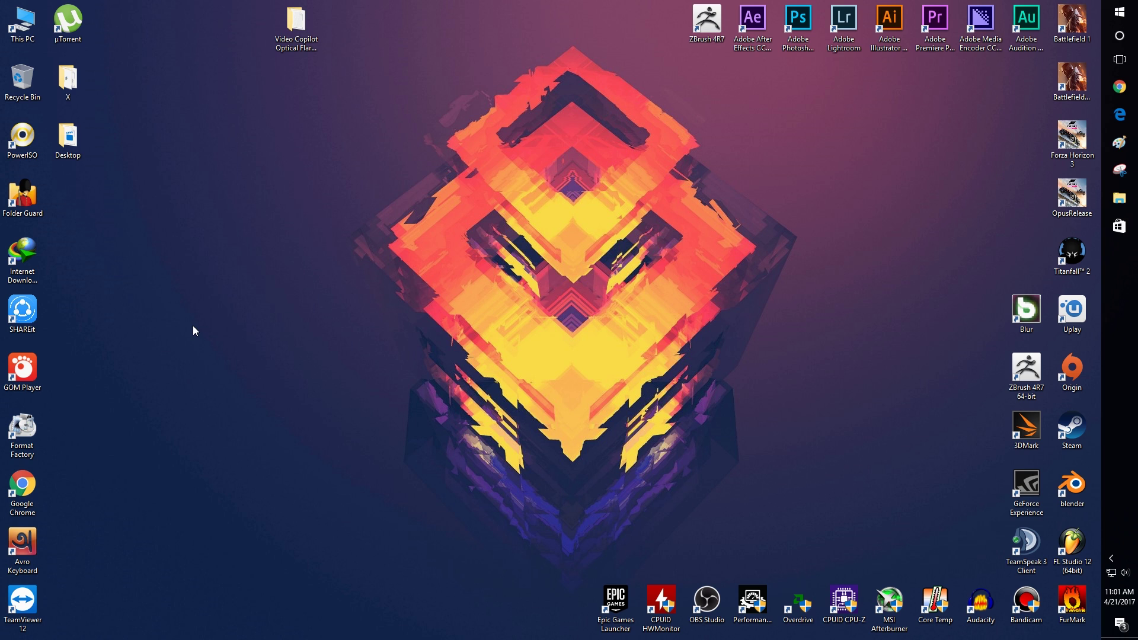
From the Video Copilot folder, extract the Optical Flares 1.3.5 RAR archive to the Desktop.
{"action": "right_click", "coordinate": [290, 29]}
{"action": "left_click", "coordinate": [308, 37]}
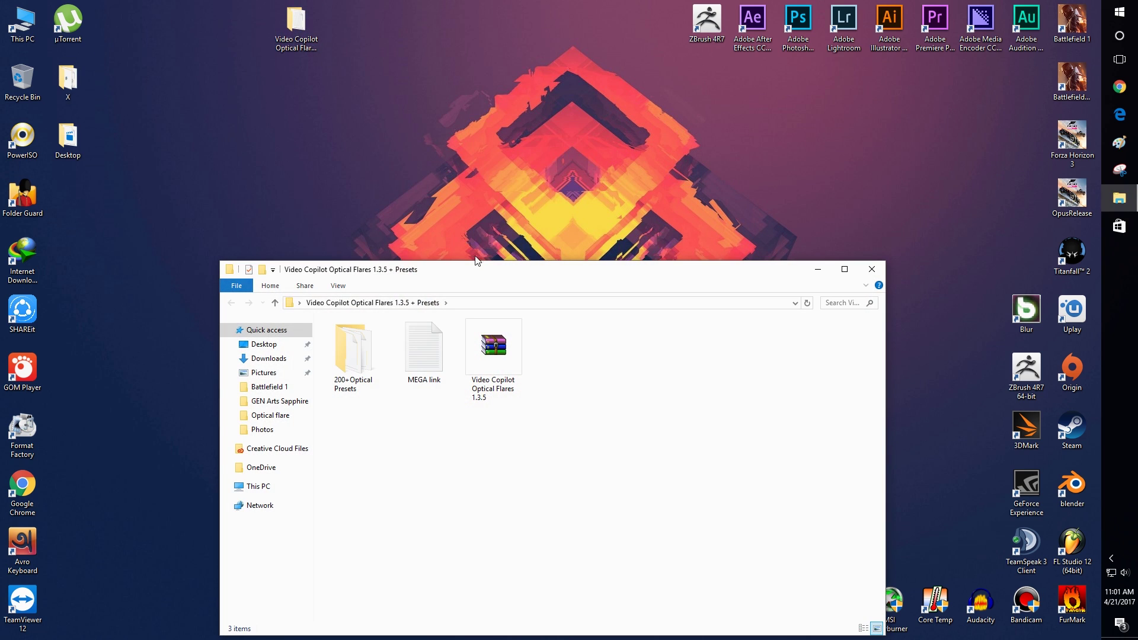
{"action": "left_click_drag", "start_coordinate": [462, 174], "coordinate": [461, 151]}
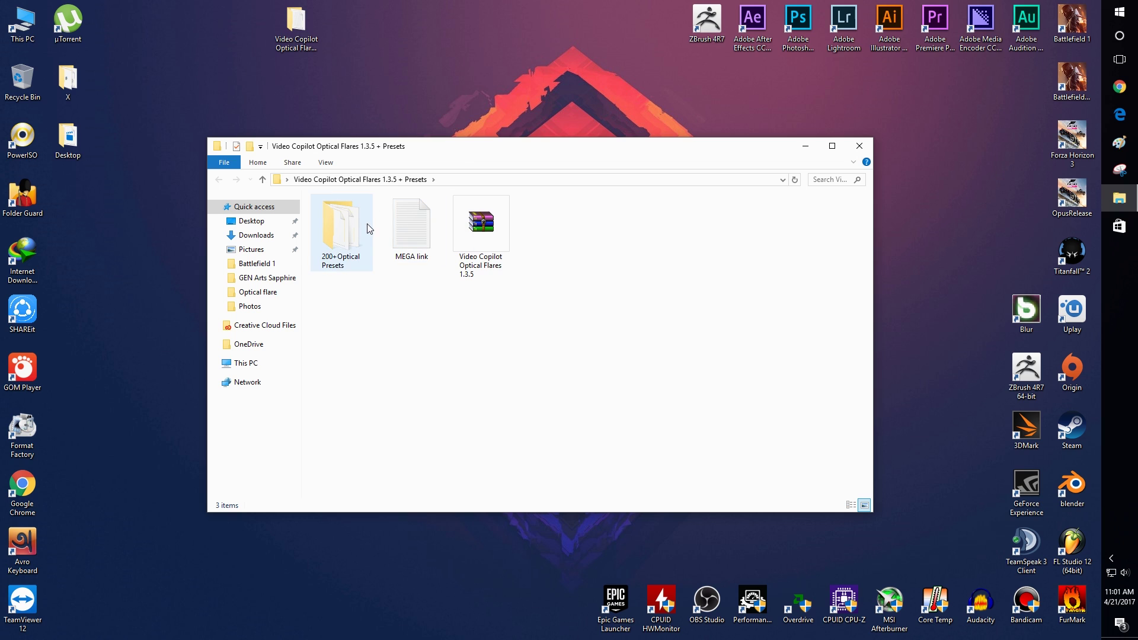
{"action": "right_click", "coordinate": [481, 222]}
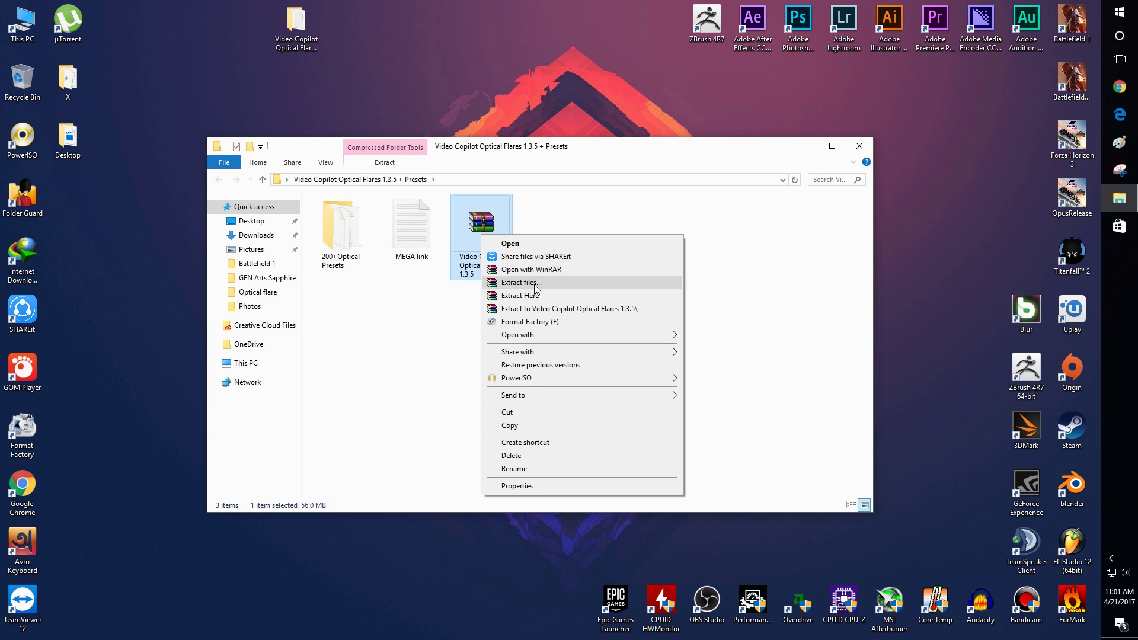
{"action": "left_click", "coordinate": [504, 290]}
{"action": "left_click", "coordinate": [581, 304]}
{"action": "left_click", "coordinate": [597, 447]}
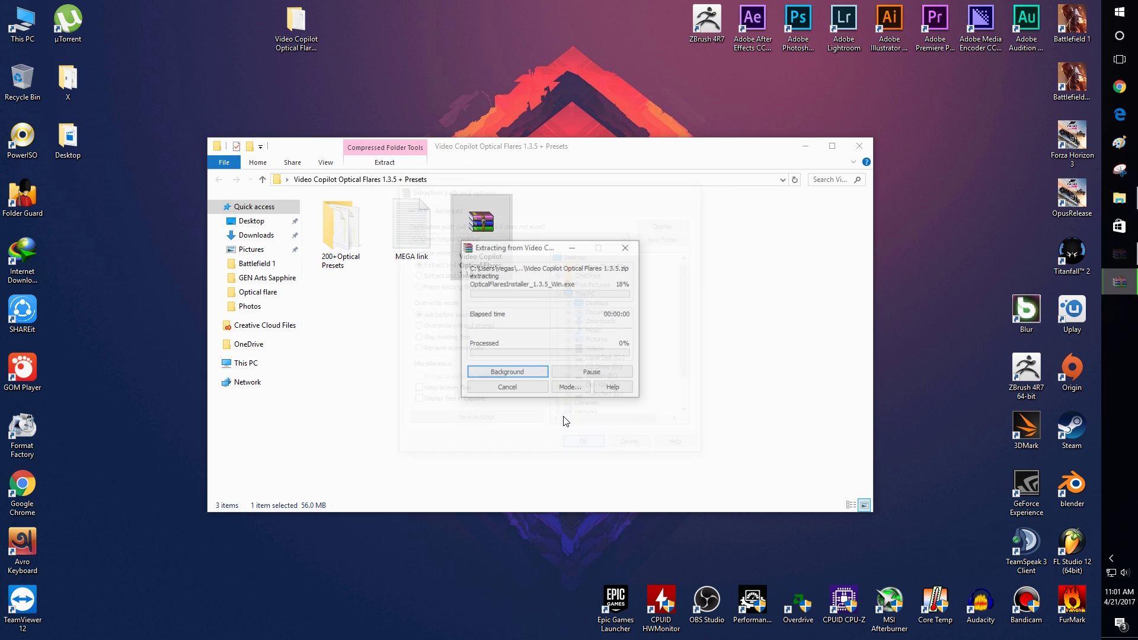
Place the extracted folder beside the original, refresh the desktop, and close the folder window.
{"action": "left_click_drag", "start_coordinate": [80, 205], "coordinate": [362, 32]}
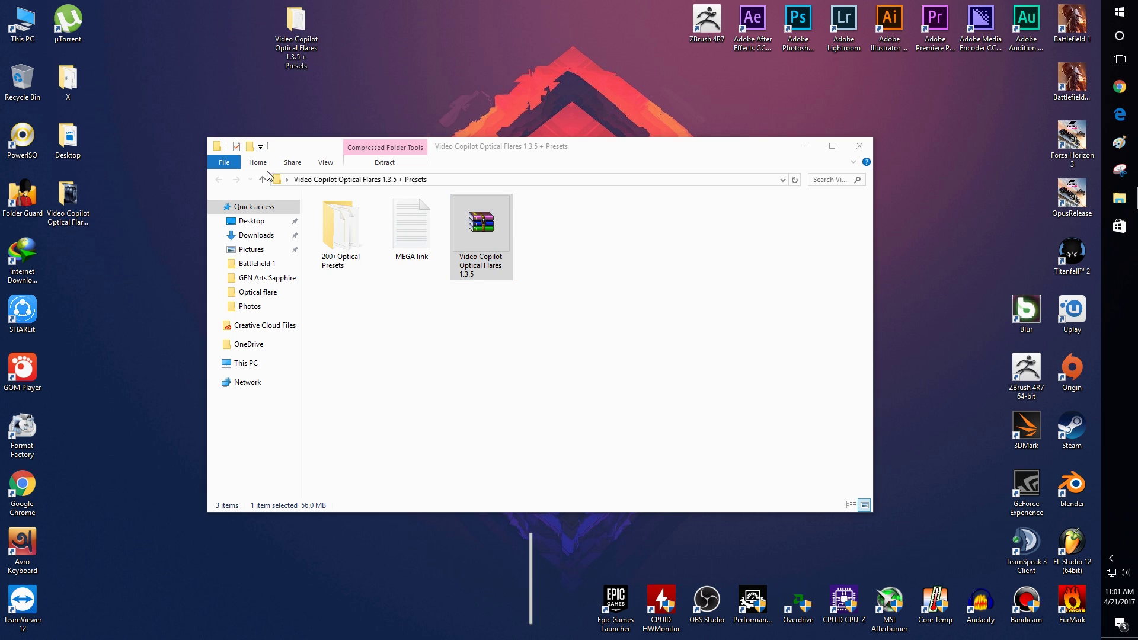
{"action": "right_click", "coordinate": [428, 15]}
{"action": "left_click", "coordinate": [497, 52]}
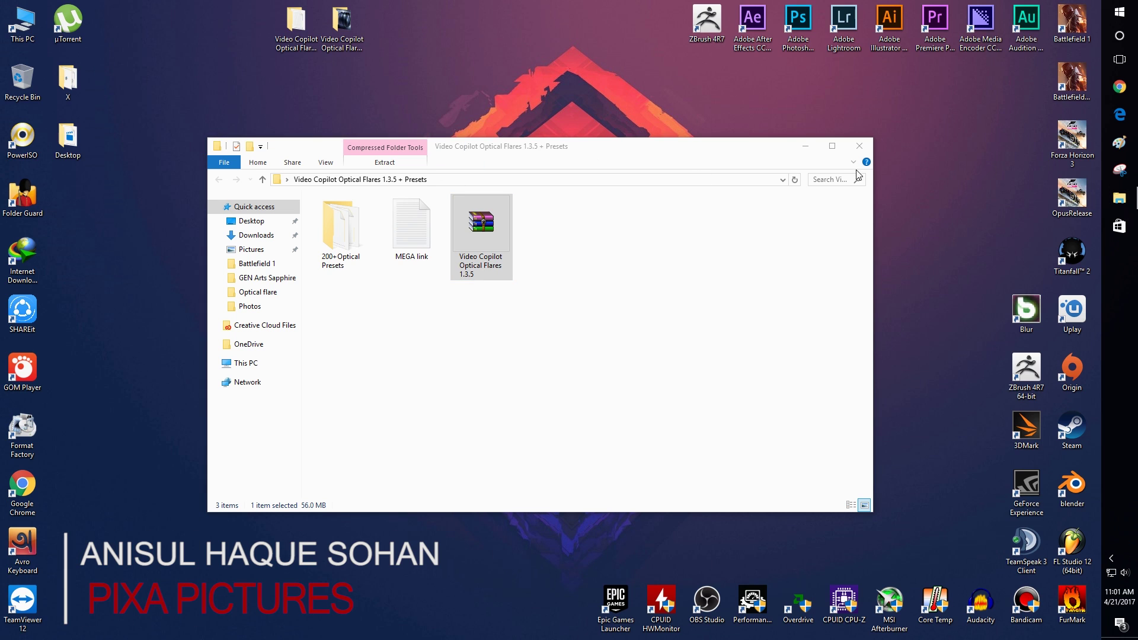
{"action": "left_click", "coordinate": [858, 145]}
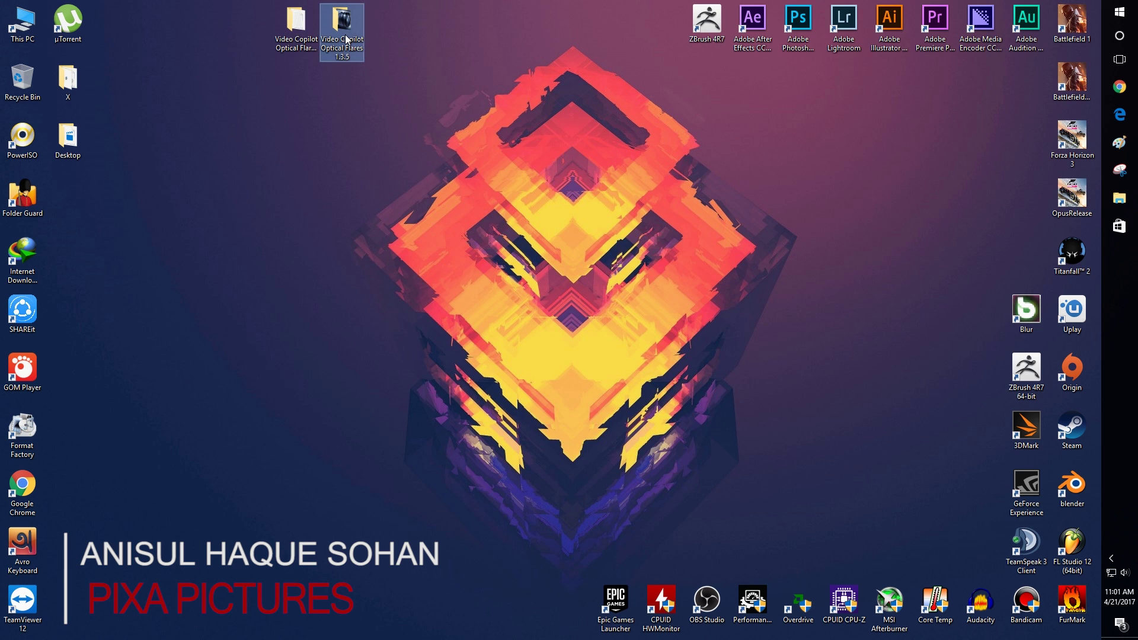
Launch OpticalFlaresInstaller from the extracted folder, allow it, and accept the license agreement.
{"action": "double_click", "coordinate": [342, 26]}
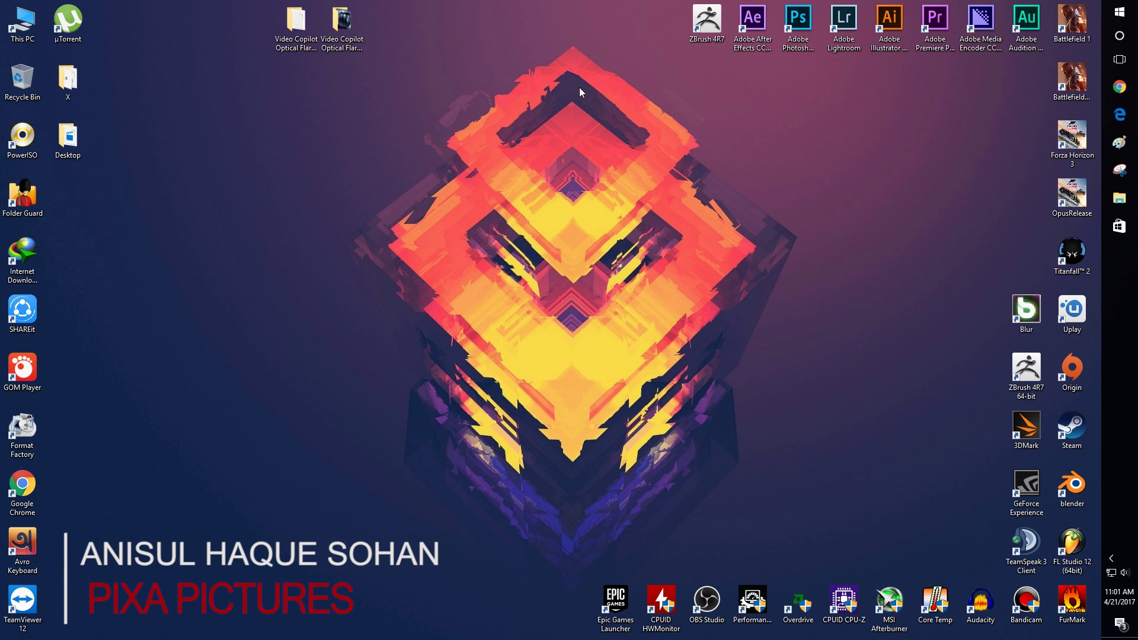
{"action": "right_click", "coordinate": [355, 240]}
{"action": "left_click", "coordinate": [361, 247]}
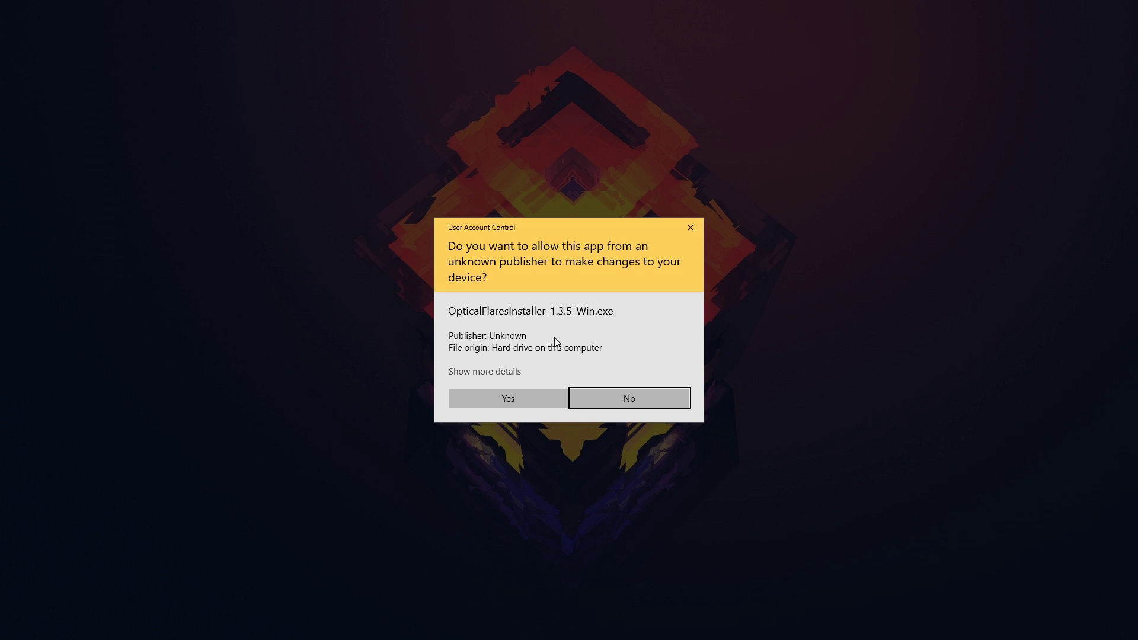
{"action": "left_click", "coordinate": [551, 391]}
{"action": "left_click", "coordinate": [637, 426]}
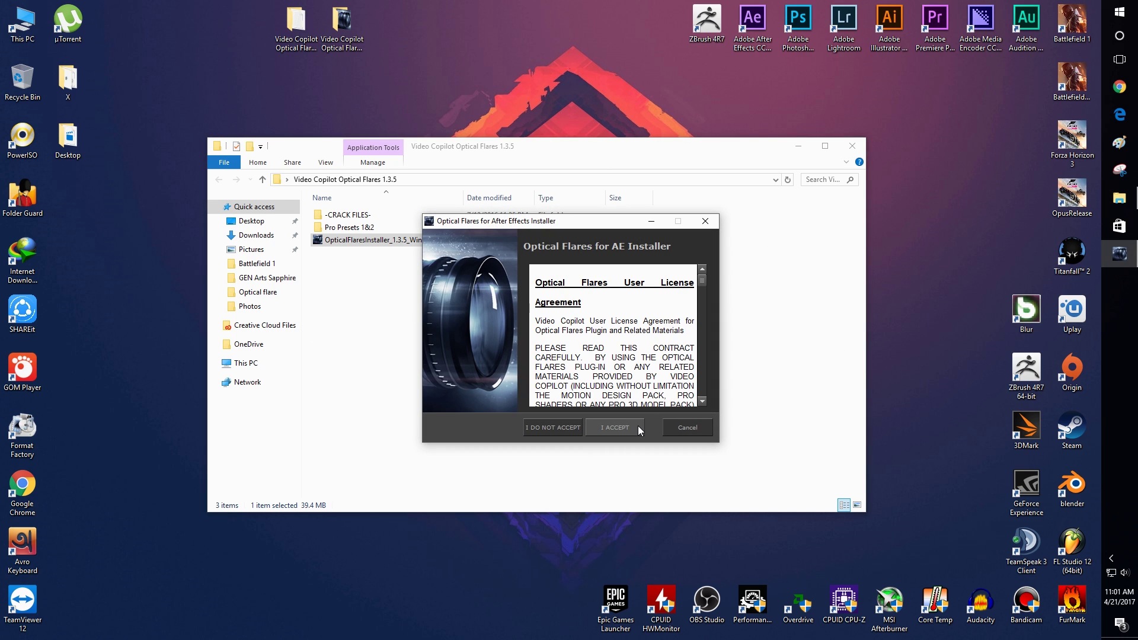
{"action": "left_click", "coordinate": [637, 427]}
Choose a custom install for the 64-bit version of After Effects.
{"action": "left_click", "coordinate": [533, 301]}
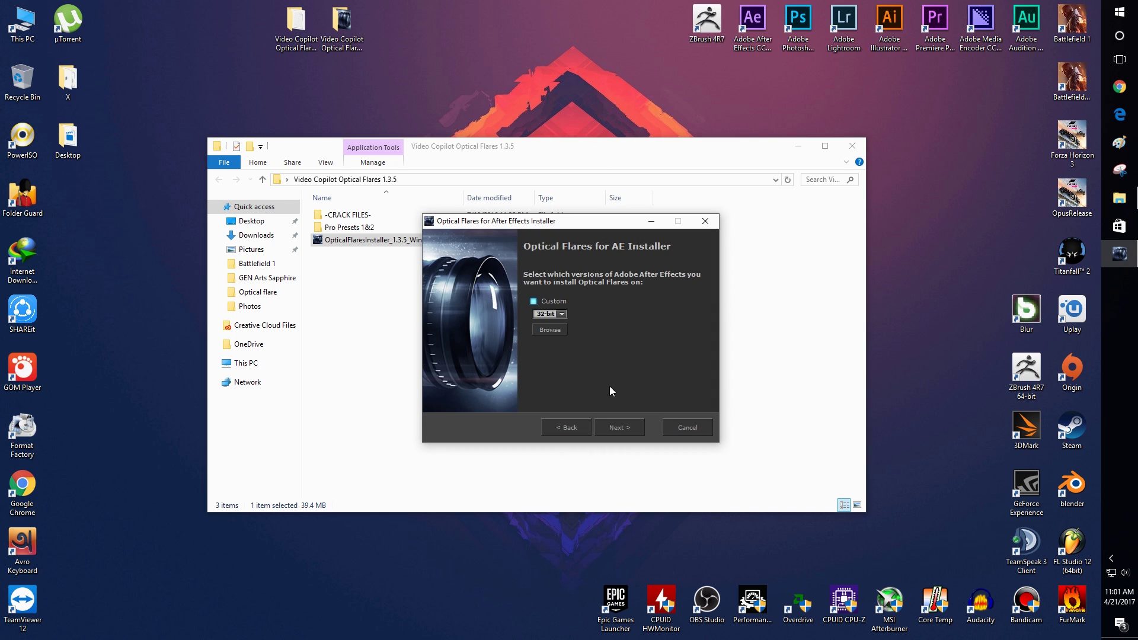
{"action": "left_click", "coordinate": [552, 302]}
{"action": "left_click", "coordinate": [502, 330]}
{"action": "left_click", "coordinate": [540, 314]}
Browse the install-folder tree down to C:\Program Files\Adobe\Adobe After Effects CC 2017.
{"action": "left_click", "coordinate": [561, 329]}
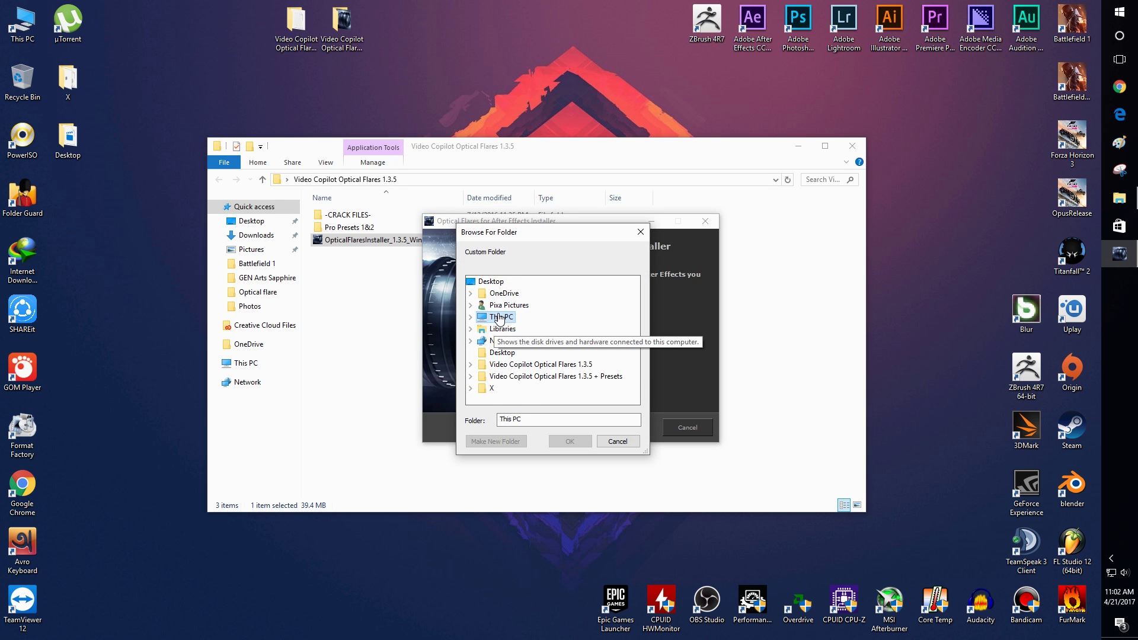
{"action": "double_click", "coordinate": [501, 316]}
{"action": "double_click", "coordinate": [511, 352]}
{"action": "scroll", "coordinate": [524, 369], "scroll_direction": "down", "scroll_amount": 2}
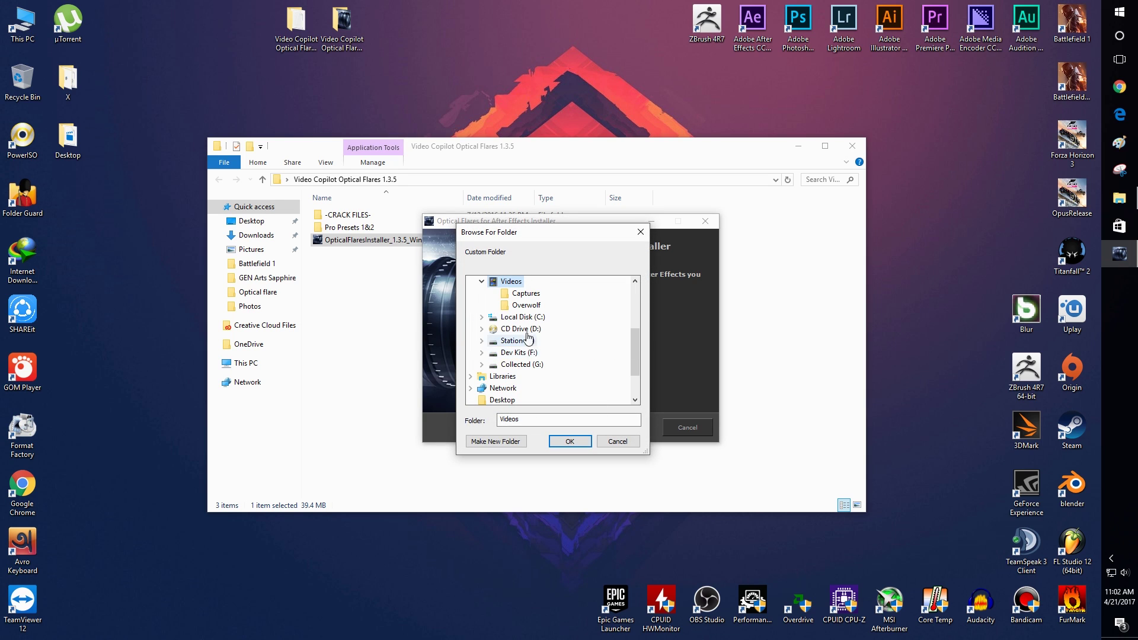
{"action": "double_click", "coordinate": [522, 316]}
{"action": "double_click", "coordinate": [545, 329]}
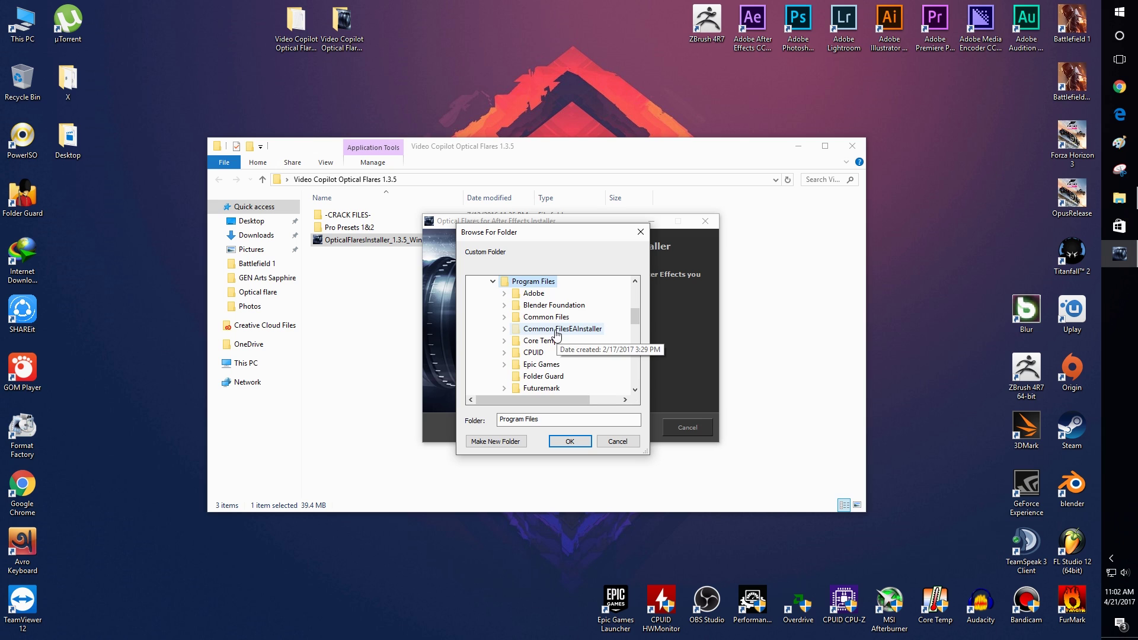
{"action": "double_click", "coordinate": [529, 297]}
{"action": "double_click", "coordinate": [573, 313]}
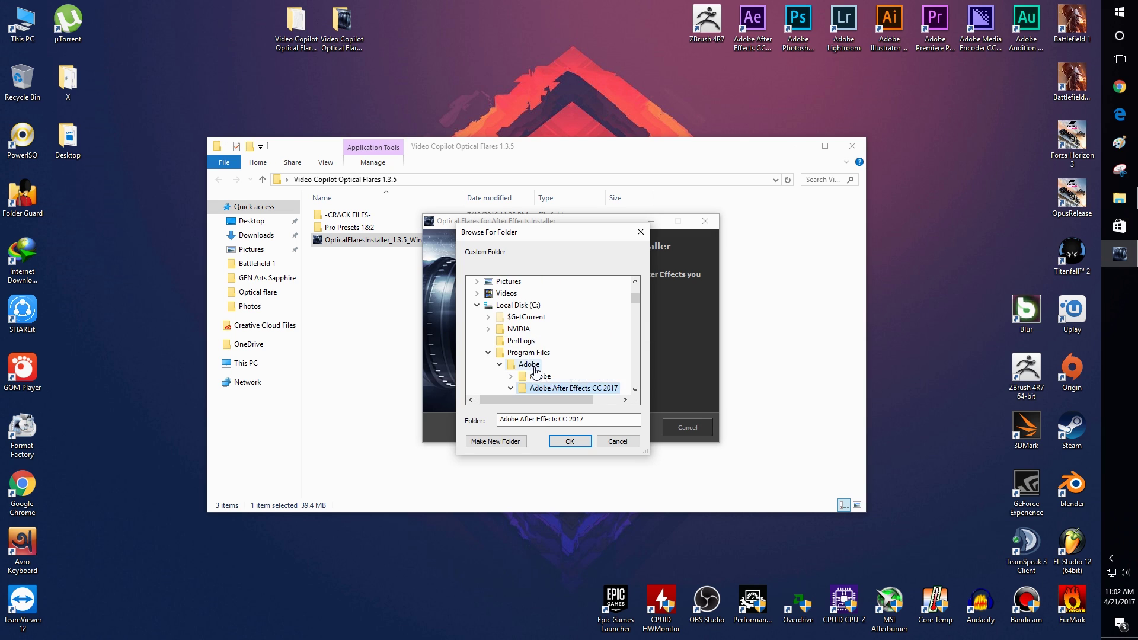
{"action": "scroll", "coordinate": [542, 375], "scroll_direction": "down", "scroll_amount": 5}
{"action": "scroll", "coordinate": [545, 369], "scroll_direction": "down", "scroll_amount": 2}
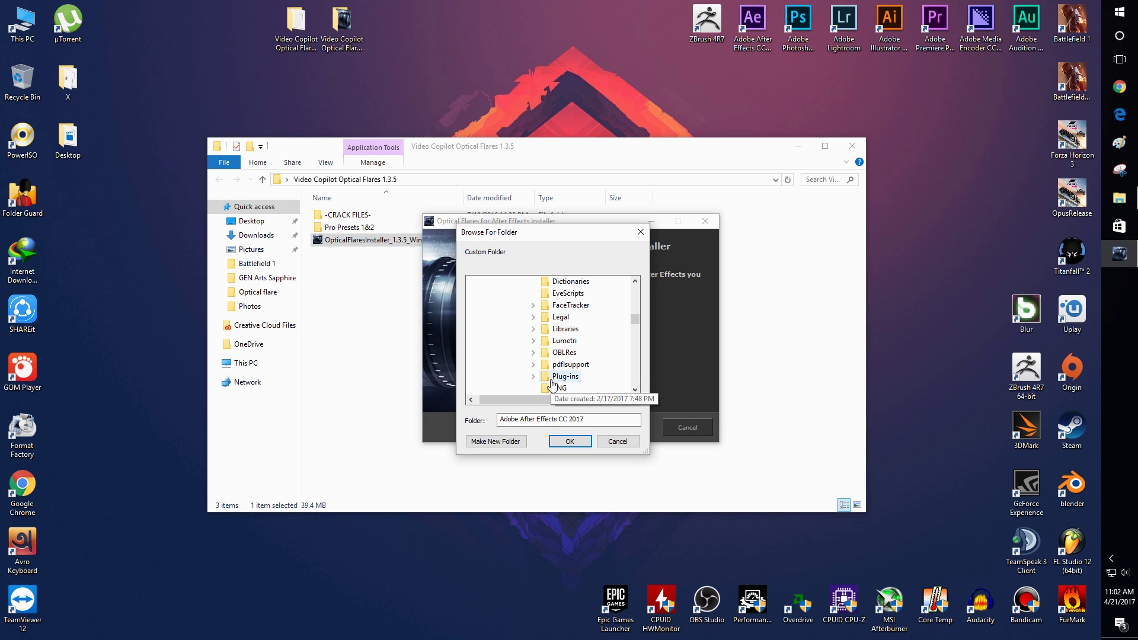
{"action": "scroll", "coordinate": [551, 356], "scroll_direction": "down", "scroll_amount": 3}
Set Plug-ins\VideoCopilot as the destination, run the installation, and close the installer.
{"action": "double_click", "coordinate": [559, 306]}
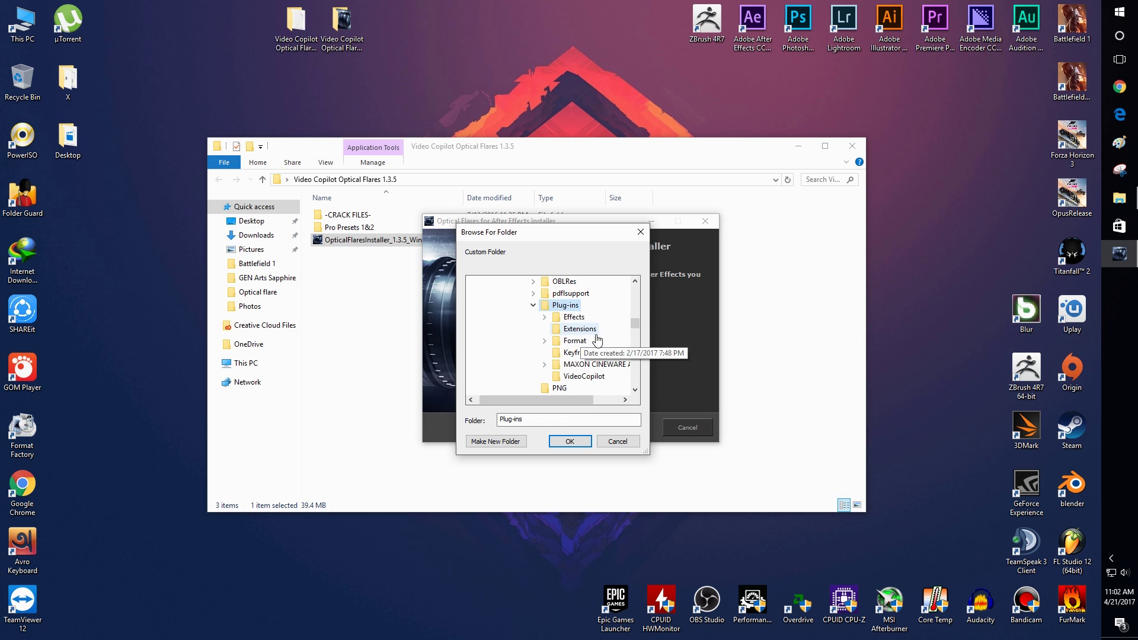
{"action": "left_click", "coordinate": [569, 379]}
{"action": "left_click", "coordinate": [572, 442]}
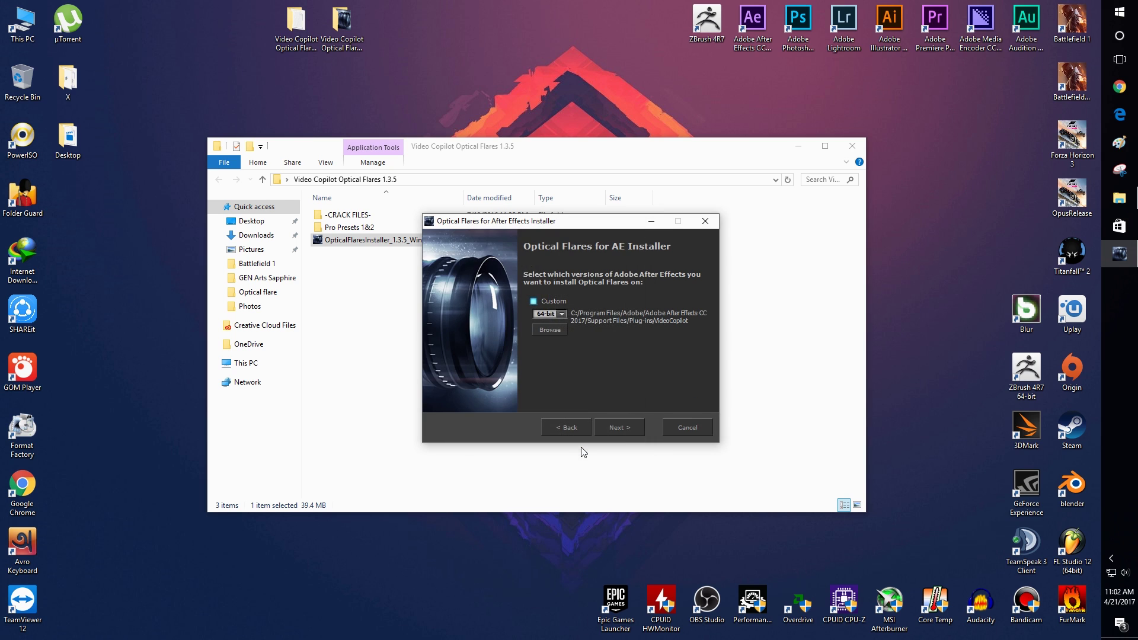
{"action": "left_click", "coordinate": [624, 425]}
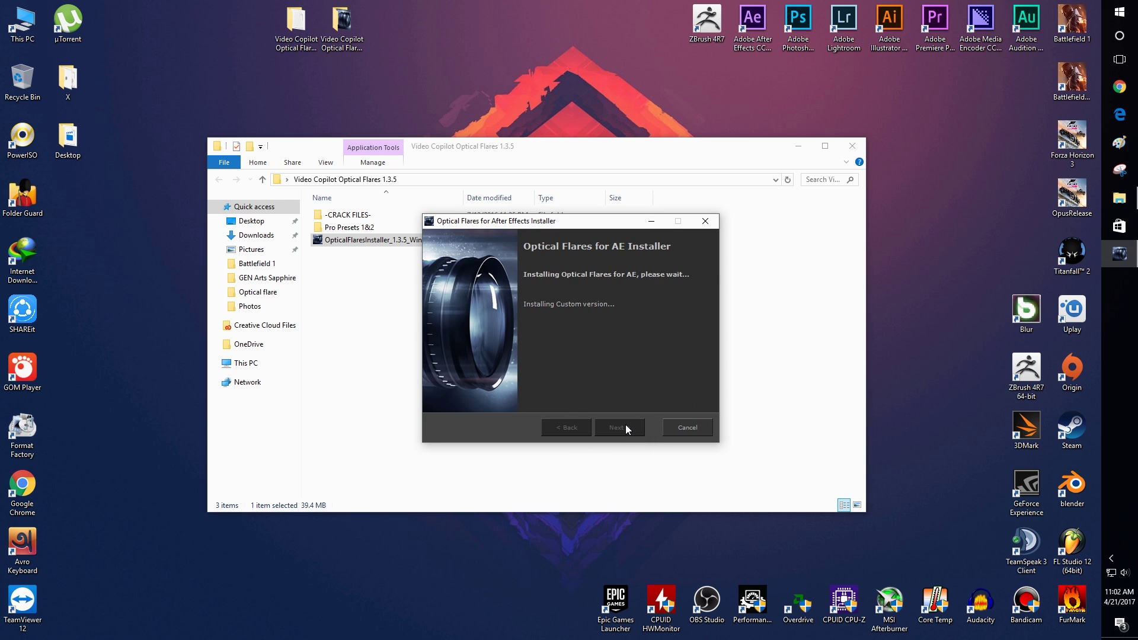
{"action": "left_click", "coordinate": [696, 425]}
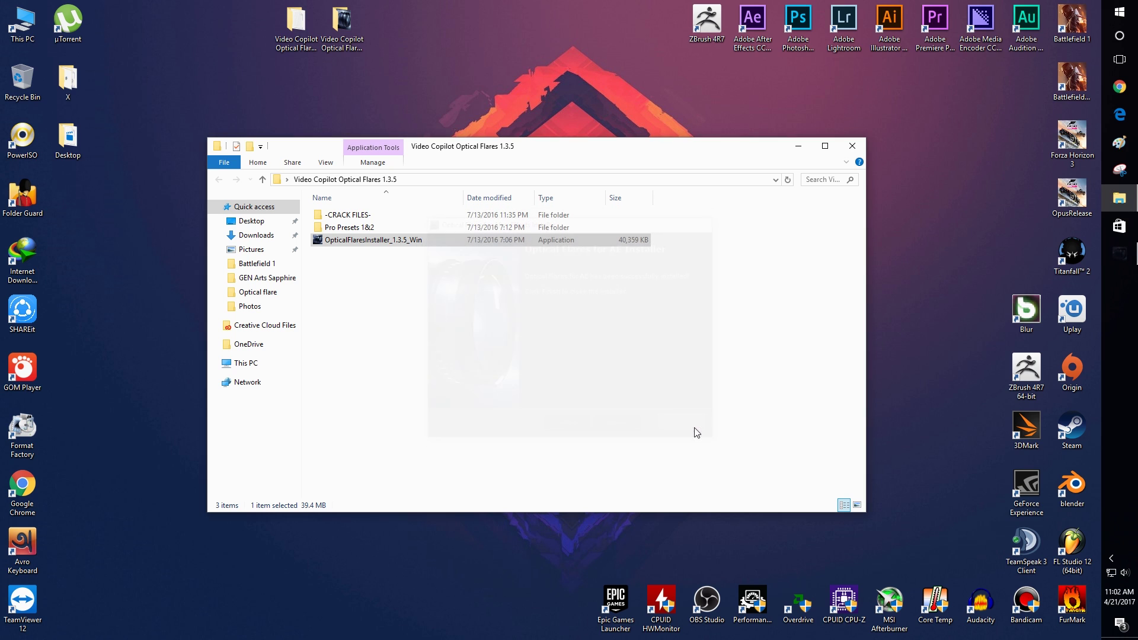
Close the 1.3.5 folder window and open the desktop presets folder, selecting 200+ Optical Presets.
{"action": "left_click", "coordinate": [846, 152]}
{"action": "double_click", "coordinate": [295, 24]}
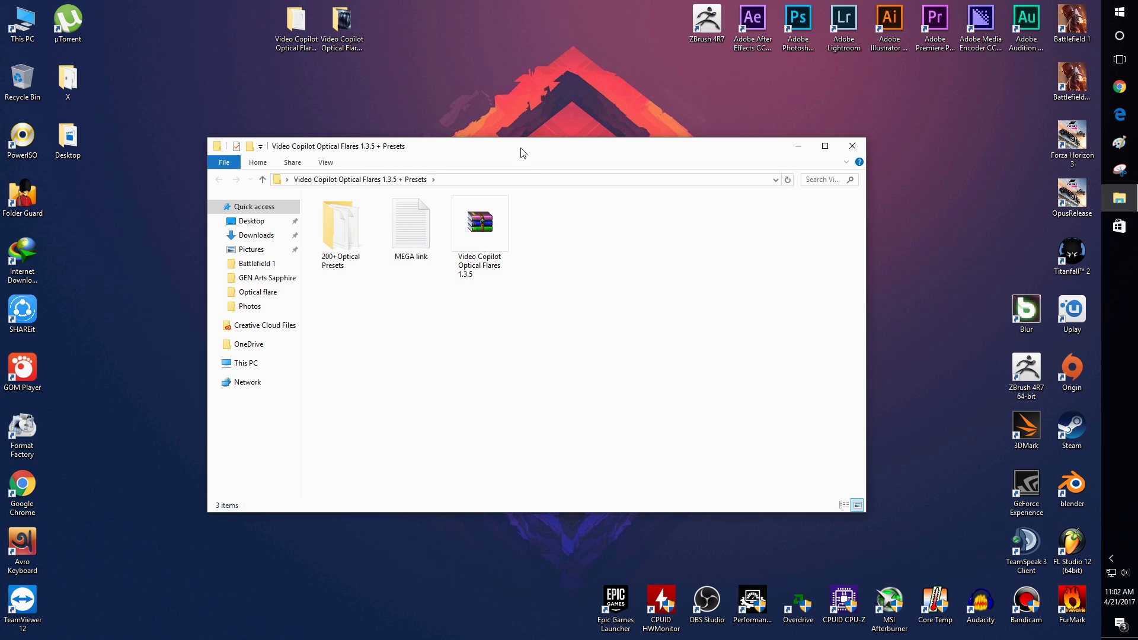
{"action": "left_click_drag", "start_coordinate": [520, 152], "coordinate": [562, 140]}
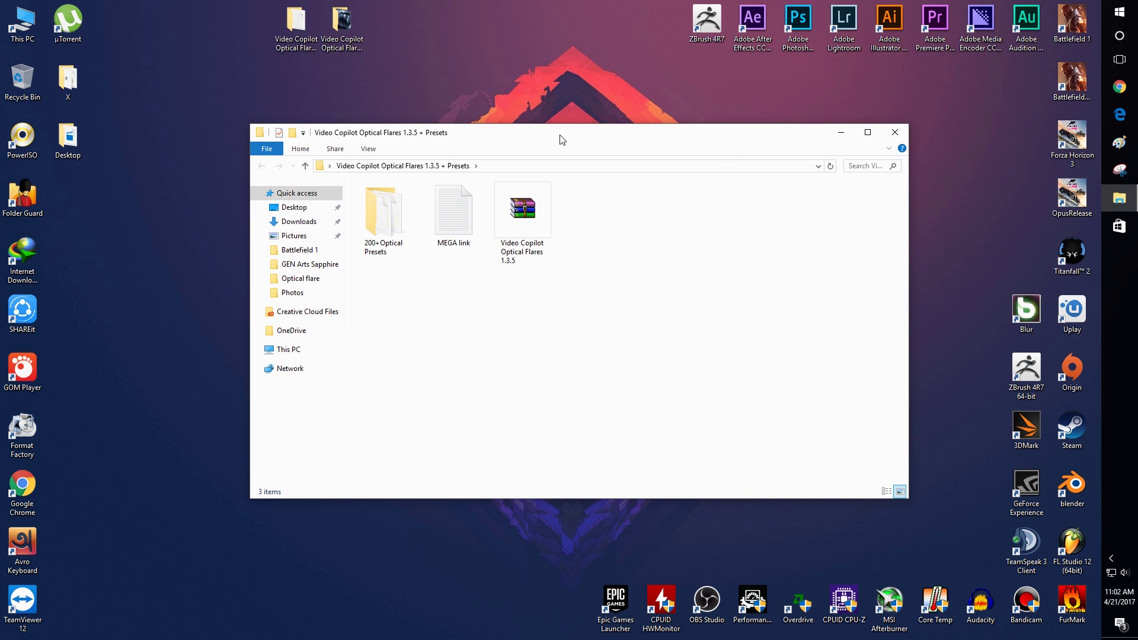
{"action": "left_click", "coordinate": [413, 249]}
Copy the five folders Conspiracy Presets through VE-presets from Pro Presets 1&2.
{"action": "double_click", "coordinate": [341, 24]}
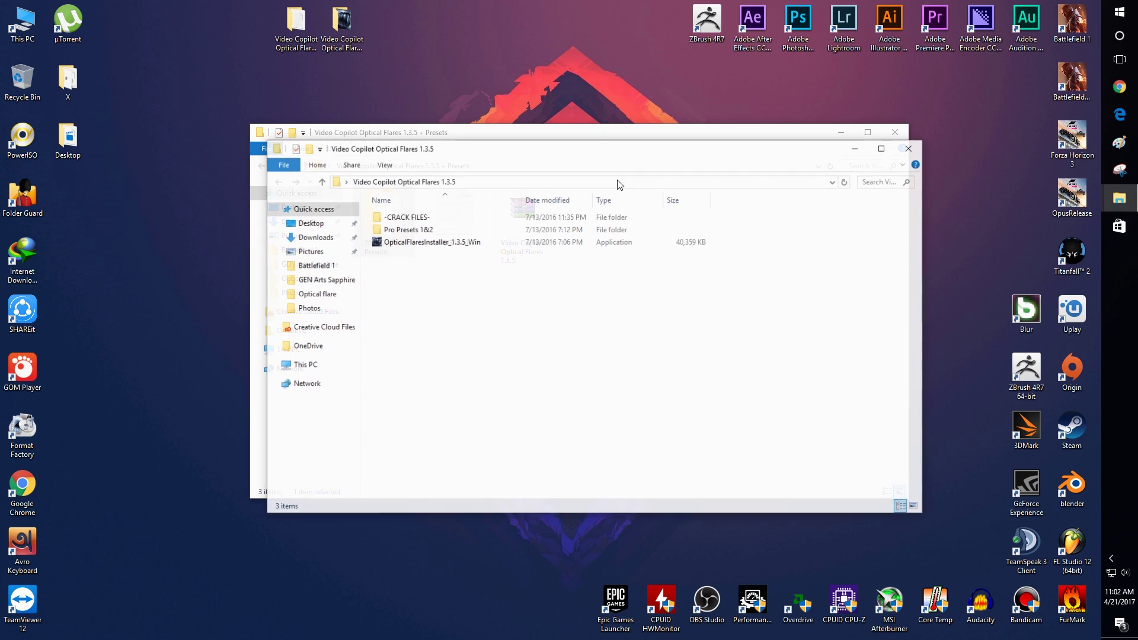
{"action": "double_click", "coordinate": [413, 230]}
{"action": "key", "text": "ctrl+a"}
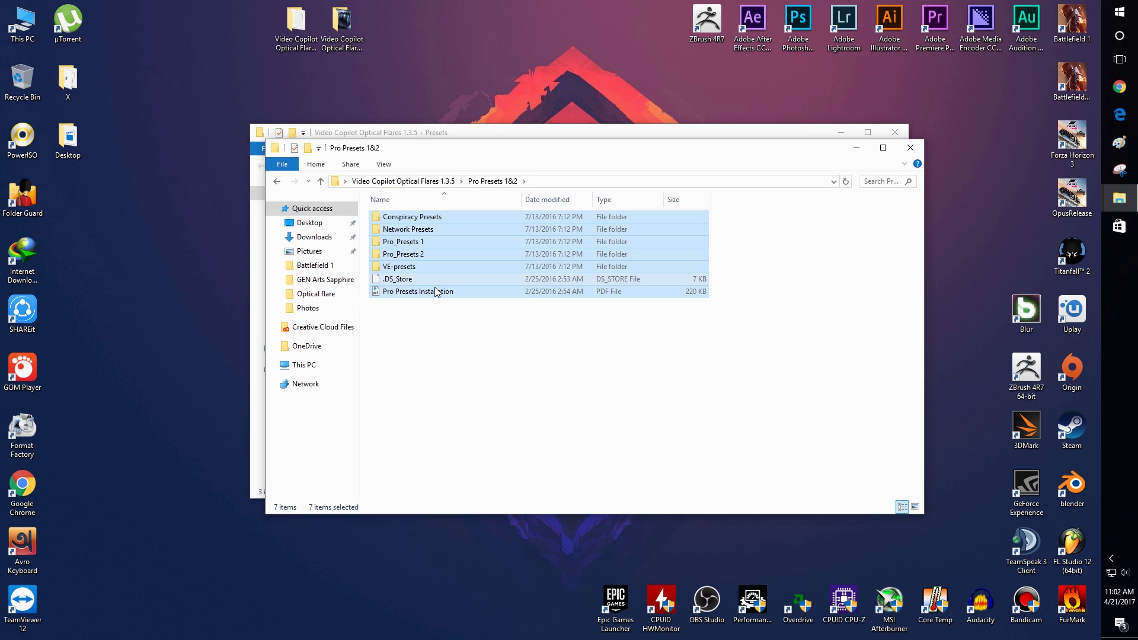
{"action": "left_click", "coordinate": [398, 266], "text": "shift"}
{"action": "right_click", "coordinate": [469, 234]}
{"action": "left_click", "coordinate": [506, 412]}
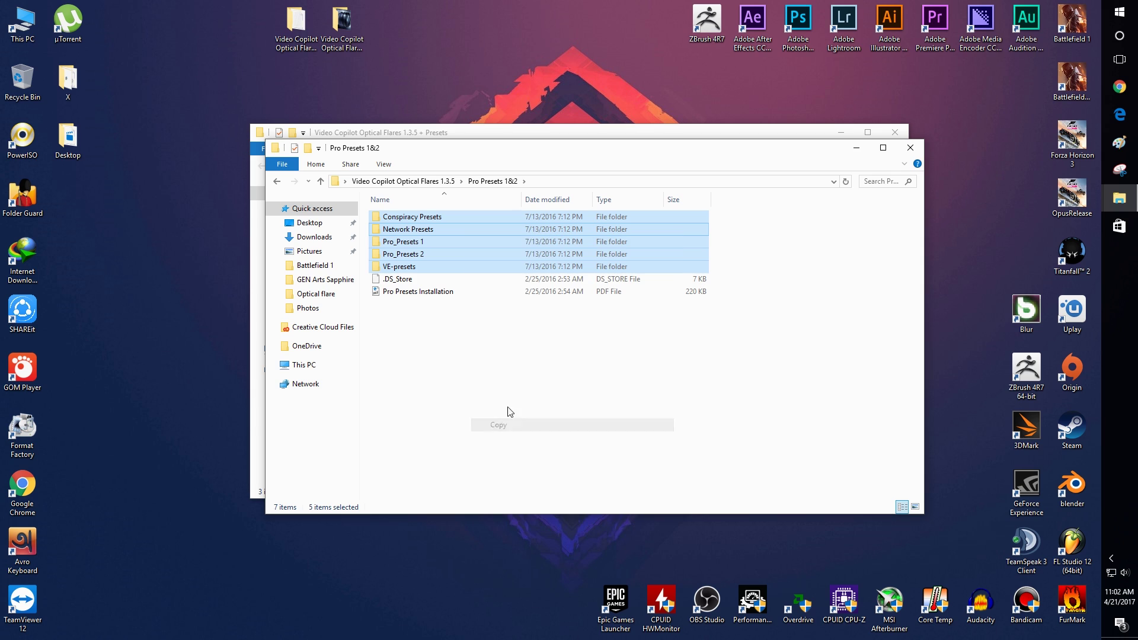
{"action": "left_click_drag", "start_coordinate": [474, 149], "coordinate": [445, 307]}
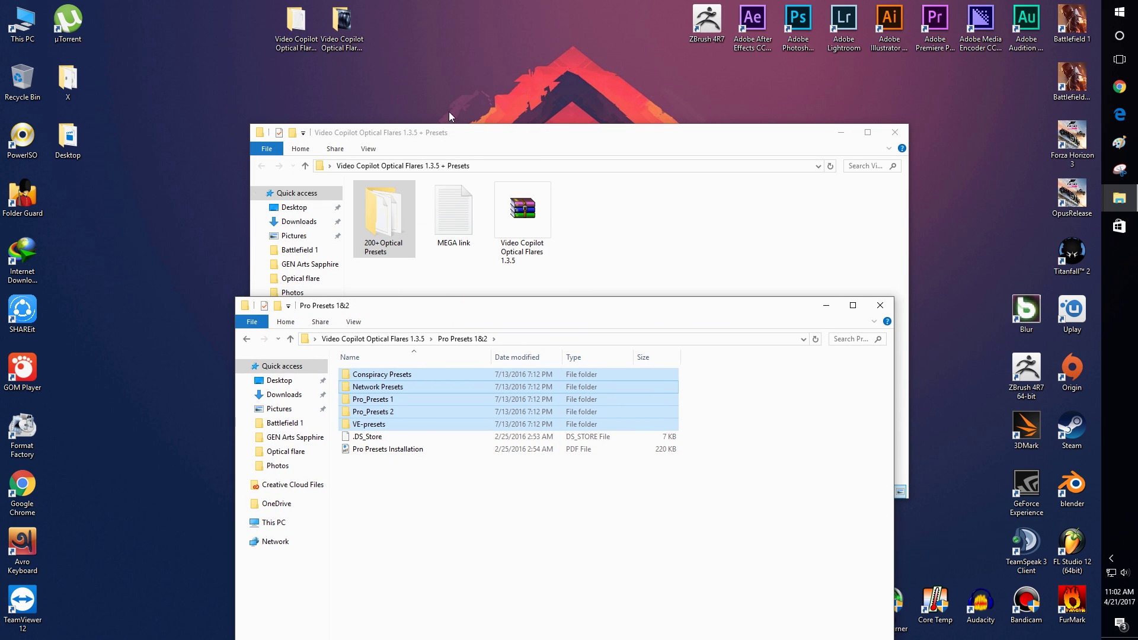
{"action": "left_click", "coordinate": [1119, 198]}
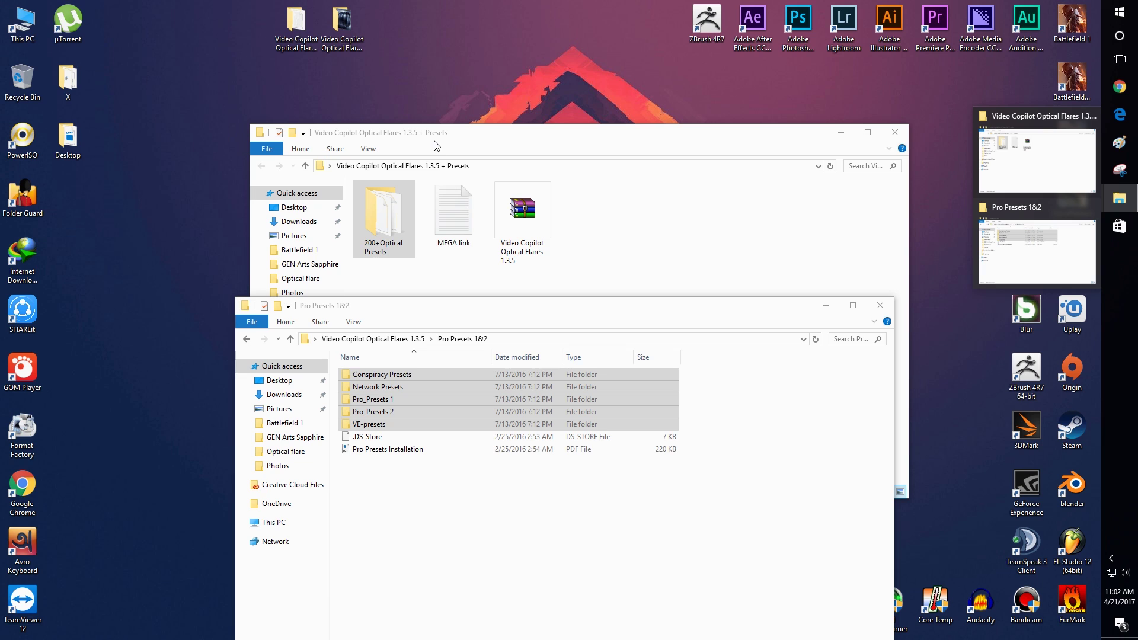
{"action": "left_click_drag", "start_coordinate": [447, 127], "coordinate": [490, 53]}
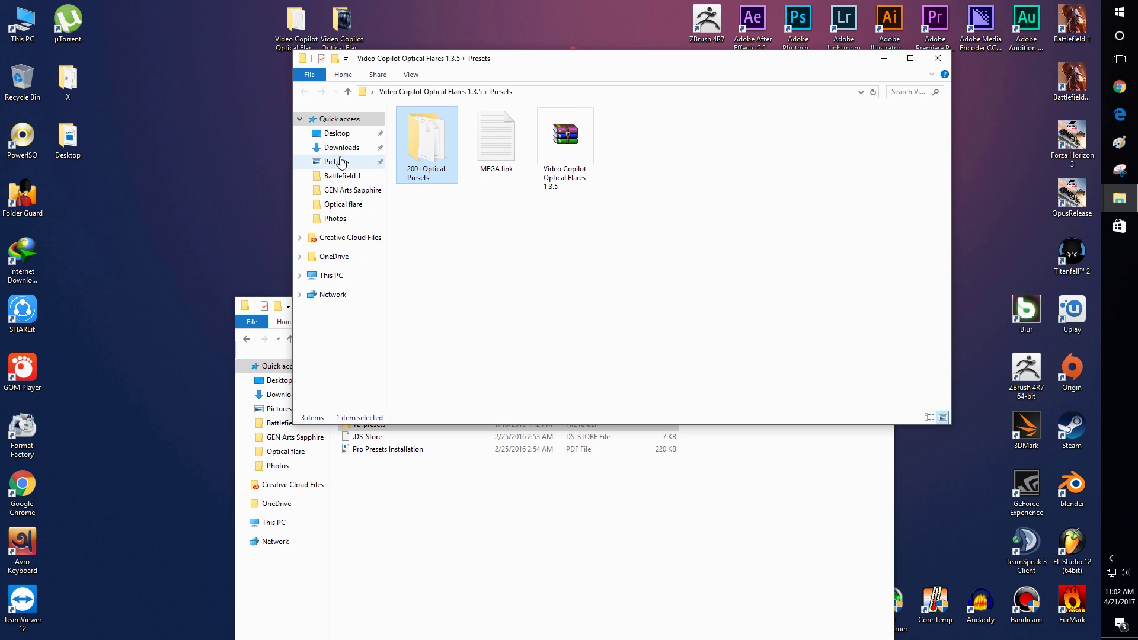
Navigate to C:\Program Files\Adobe\Adobe After Effects CC 2017\Support Files.
{"action": "left_click", "coordinate": [336, 134]}
{"action": "left_click", "coordinate": [330, 276]}
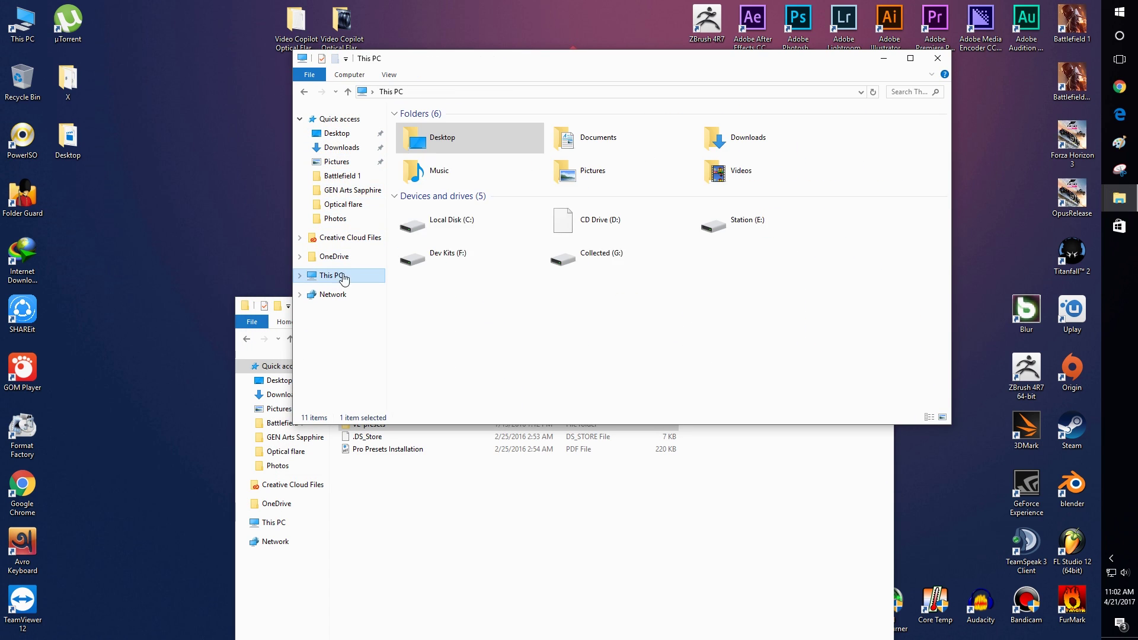
{"action": "double_click", "coordinate": [451, 222]}
{"action": "double_click", "coordinate": [441, 164]}
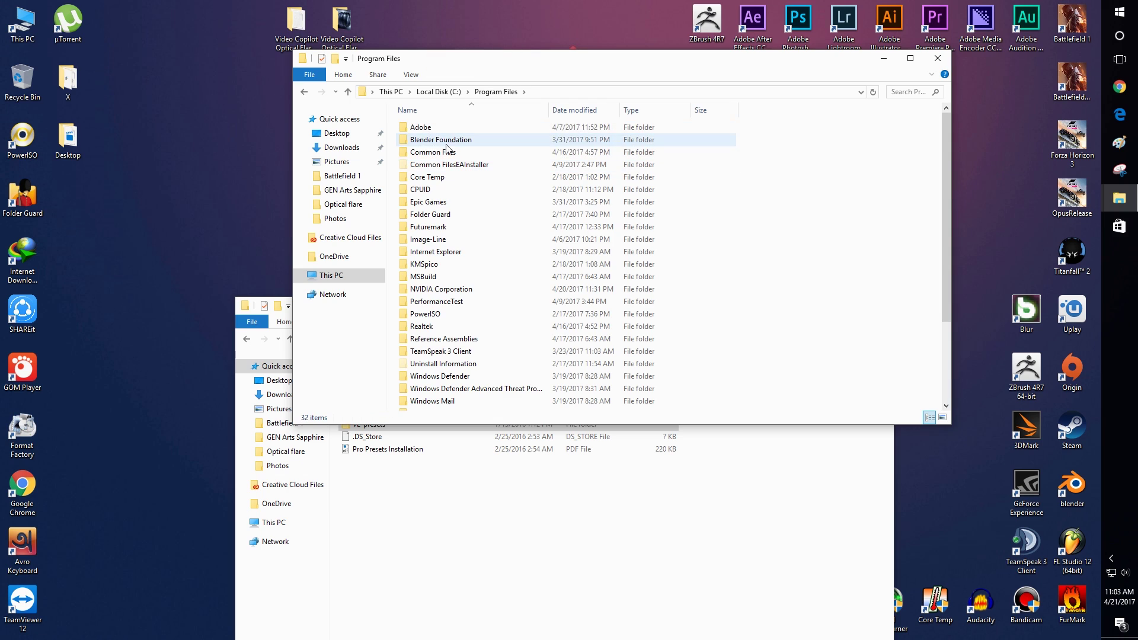
{"action": "double_click", "coordinate": [450, 127]}
{"action": "double_click", "coordinate": [452, 127]}
{"action": "key", "text": "BackSpace"}
{"action": "double_click", "coordinate": [444, 139]}
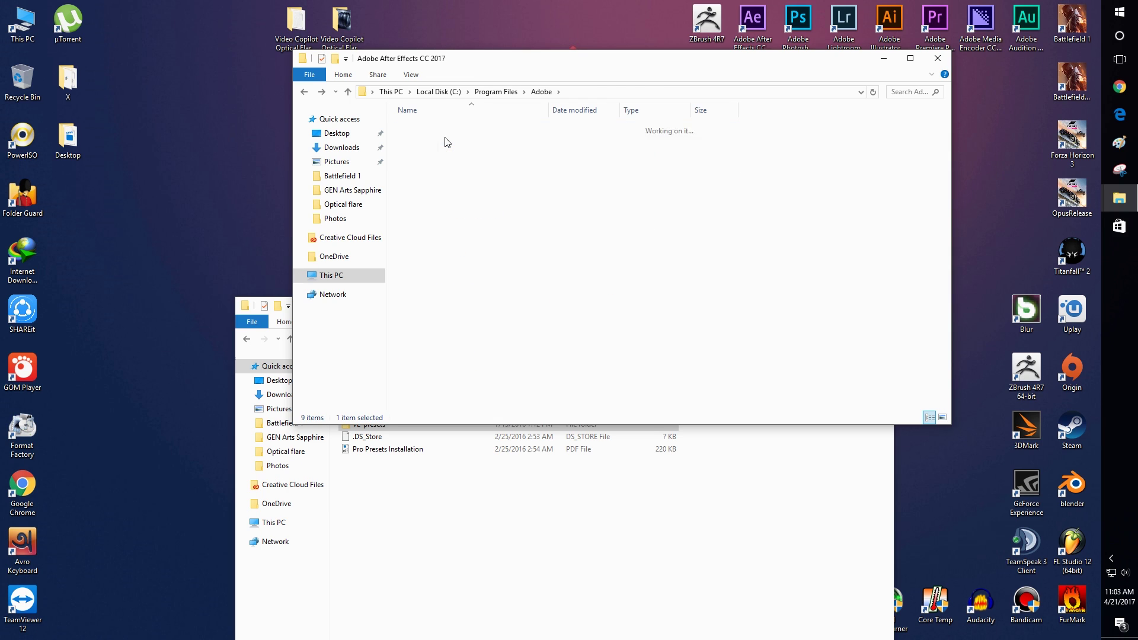
{"action": "double_click", "coordinate": [481, 126]}
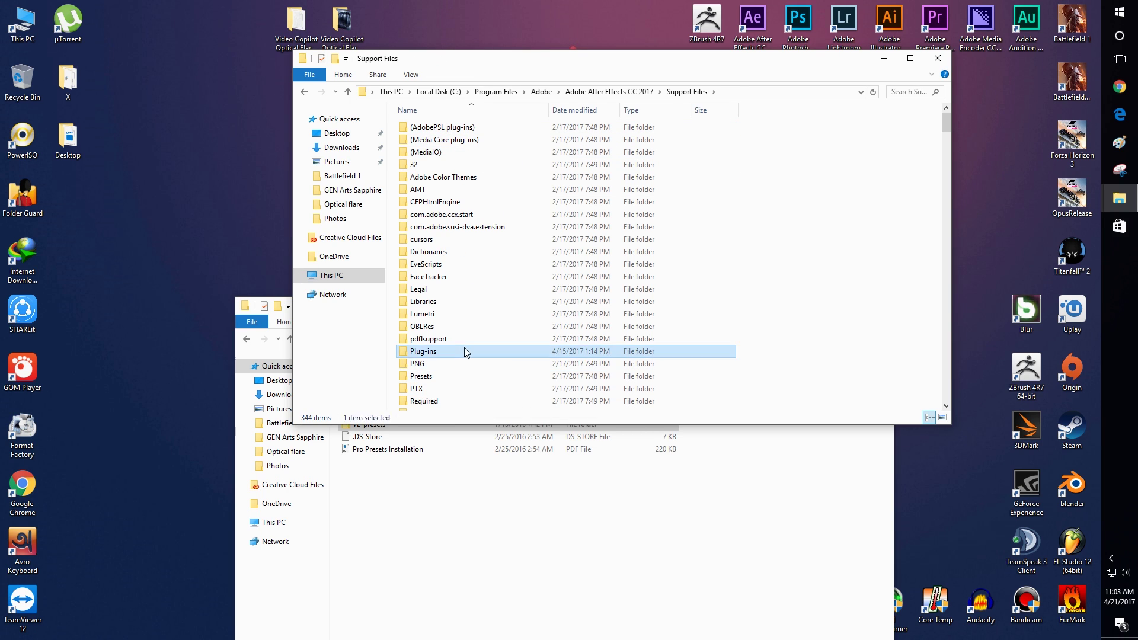
Paste the five preset folders into Plug-ins > VideoCopilot > Optical Flares > Optical Flares Presets > Lens Flares.
{"action": "double_click", "coordinate": [465, 352]}
{"action": "double_click", "coordinate": [450, 188]}
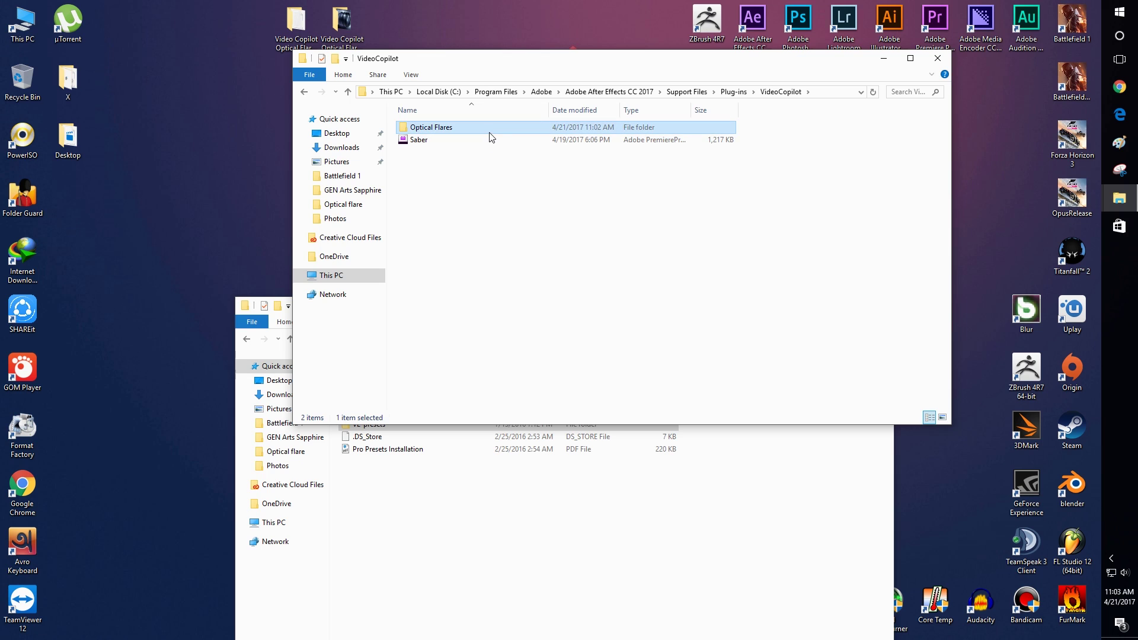
{"action": "double_click", "coordinate": [485, 130]}
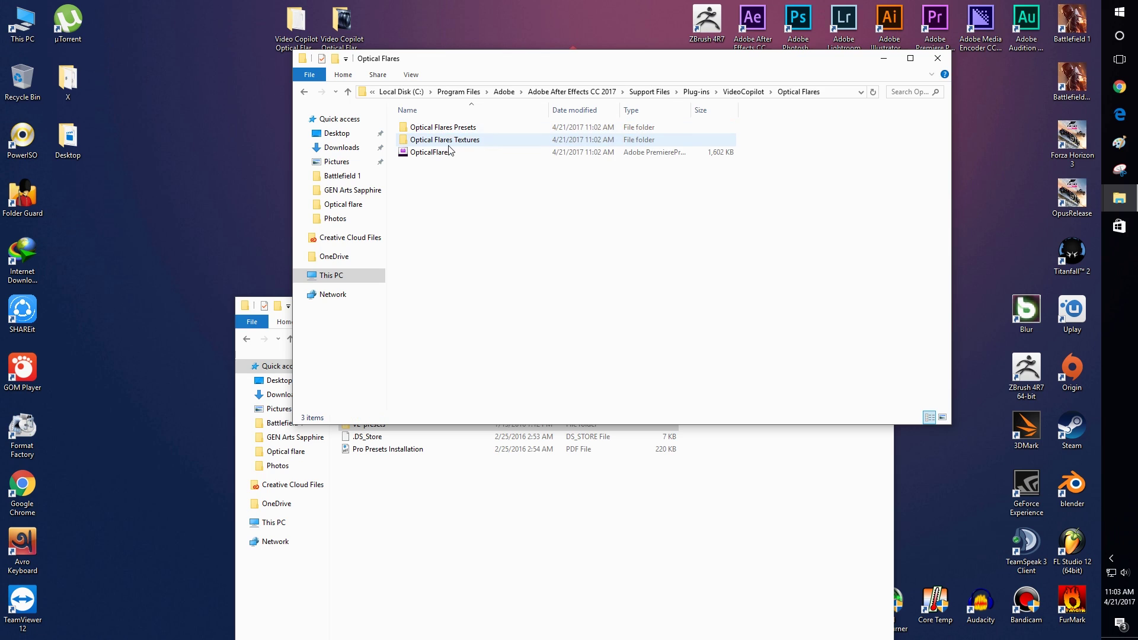
{"action": "double_click", "coordinate": [492, 126]}
{"action": "double_click", "coordinate": [498, 128]}
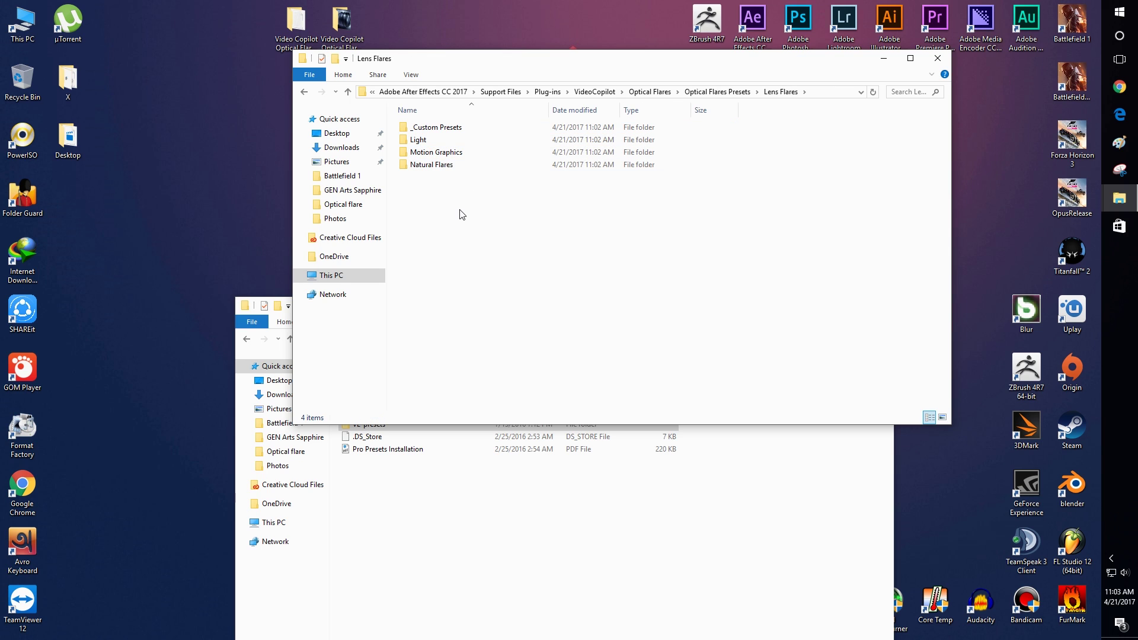
{"action": "key", "text": "ctrl+v"}
{"action": "left_click", "coordinate": [528, 297]}
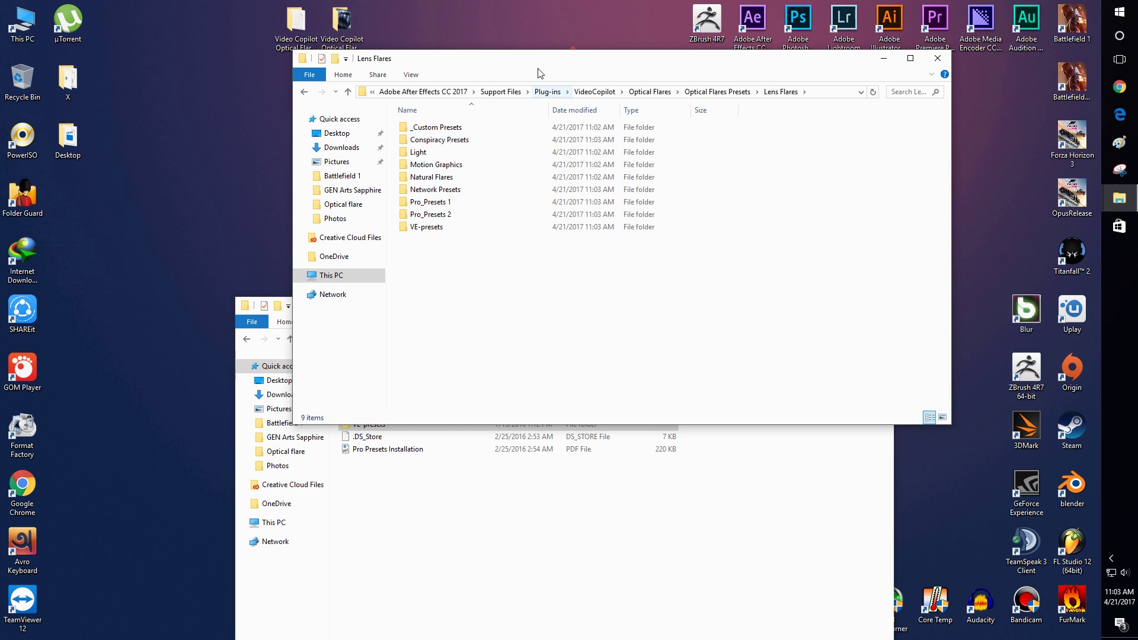
Copy the 200+ Optical Presets folder from the download folder and paste it into Lens Flares.
{"action": "left_click_drag", "start_coordinate": [540, 65], "coordinate": [564, 150]}
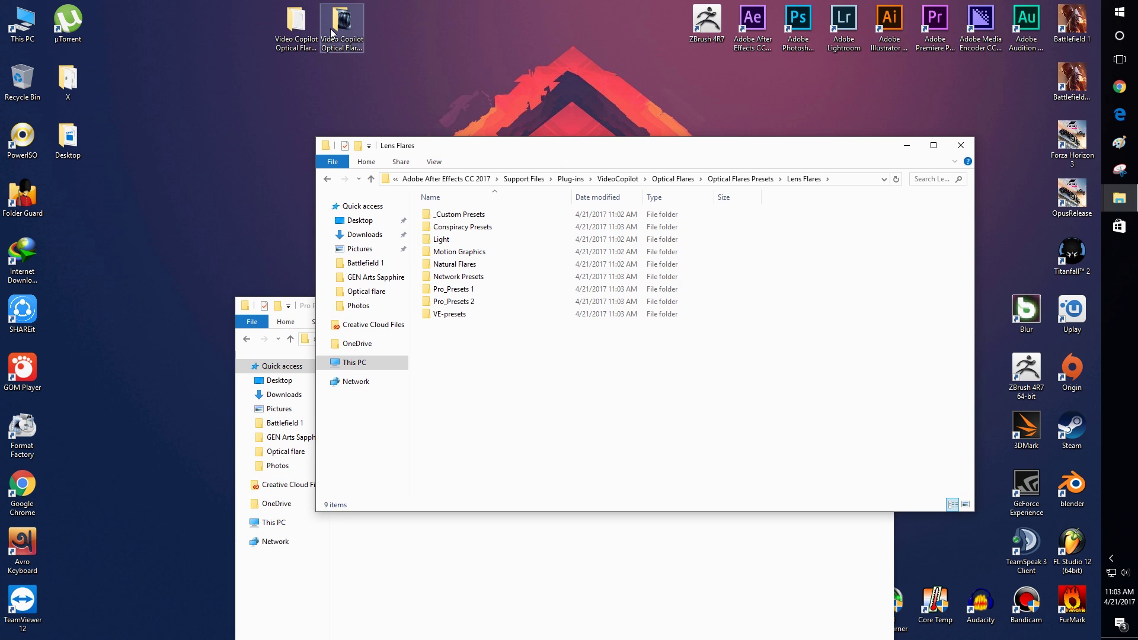
{"action": "double_click", "coordinate": [296, 25]}
{"action": "left_click", "coordinate": [467, 235]}
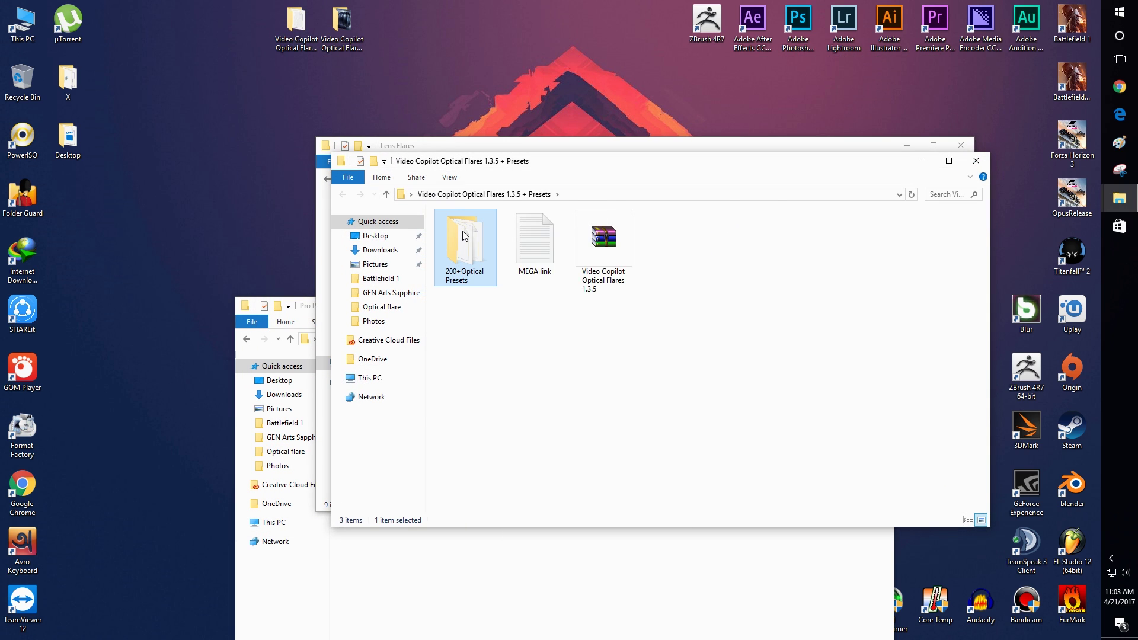
{"action": "double_click", "coordinate": [466, 236]}
{"action": "left_click", "coordinate": [343, 194]}
{"action": "right_click", "coordinate": [442, 237]}
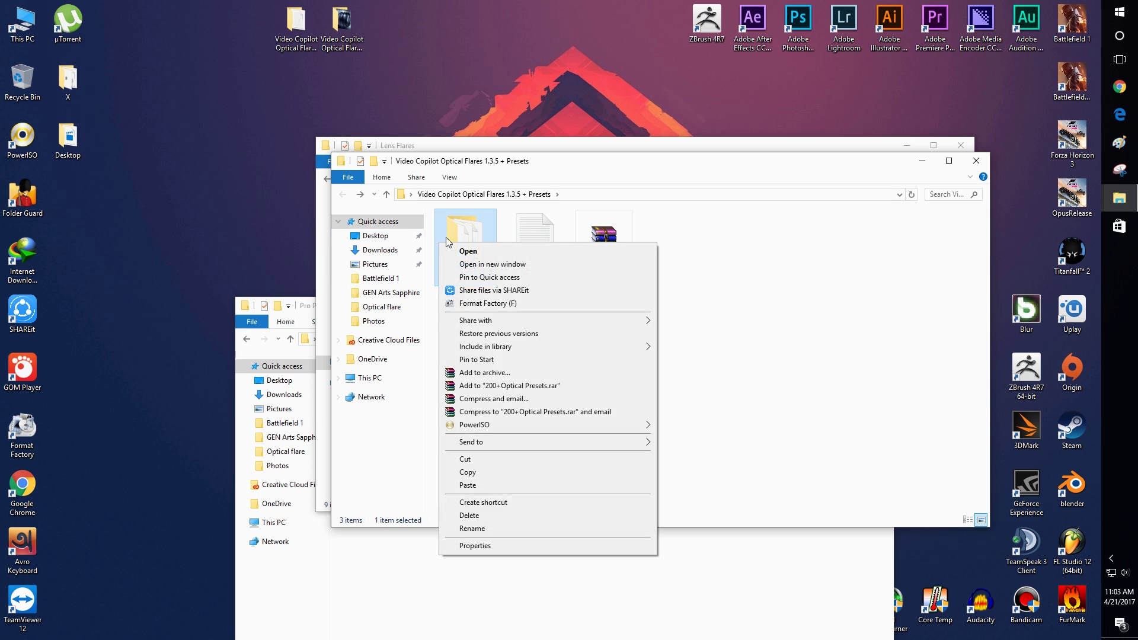
{"action": "left_click", "coordinate": [492, 461]}
{"action": "left_click", "coordinate": [975, 160]}
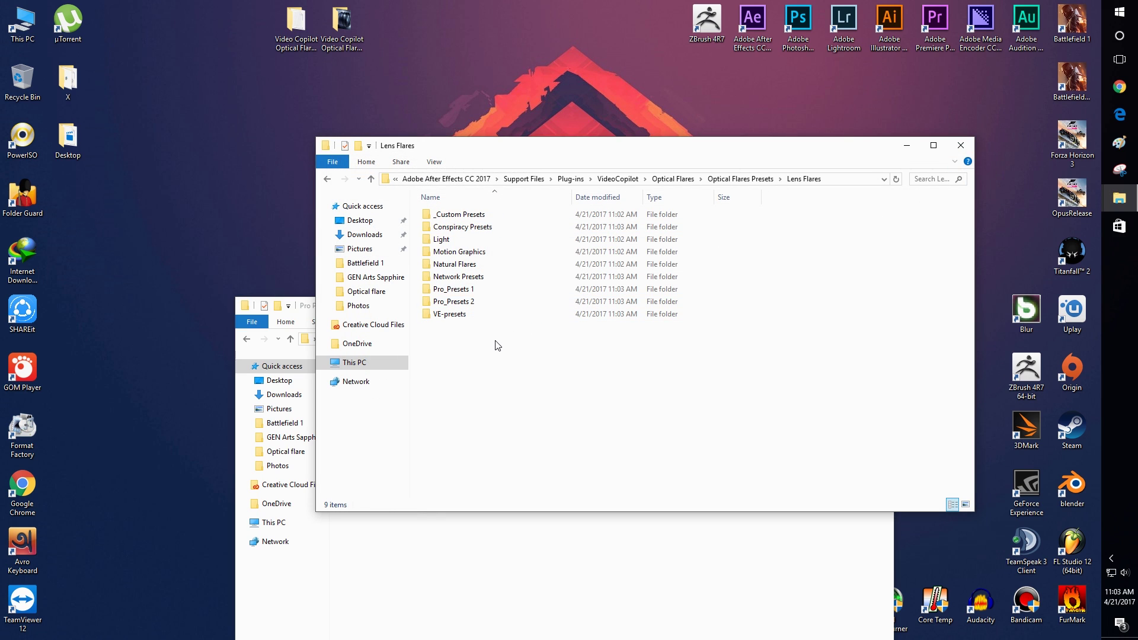
{"action": "key", "text": "ctrl+v"}
Close the Lens Flares and Pro Presets 1&2 windows.
{"action": "left_click", "coordinate": [501, 368]}
{"action": "left_click", "coordinate": [960, 145]}
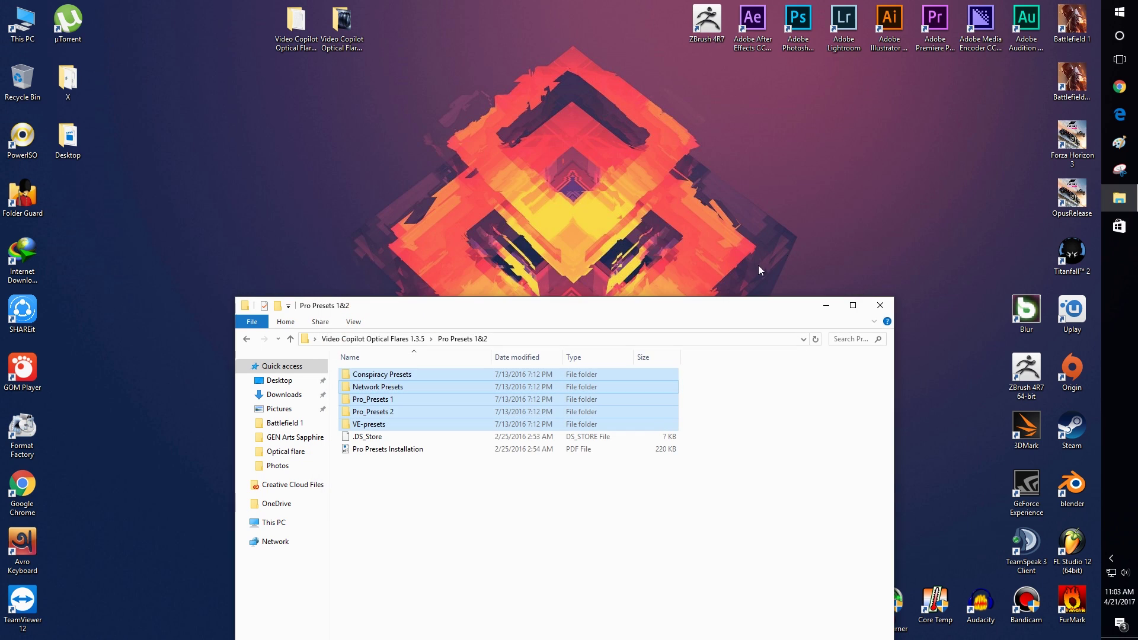
{"action": "left_click_drag", "start_coordinate": [626, 323], "coordinate": [630, 249]}
{"action": "left_click", "coordinate": [879, 231]}
{"action": "right_click", "coordinate": [637, 187]}
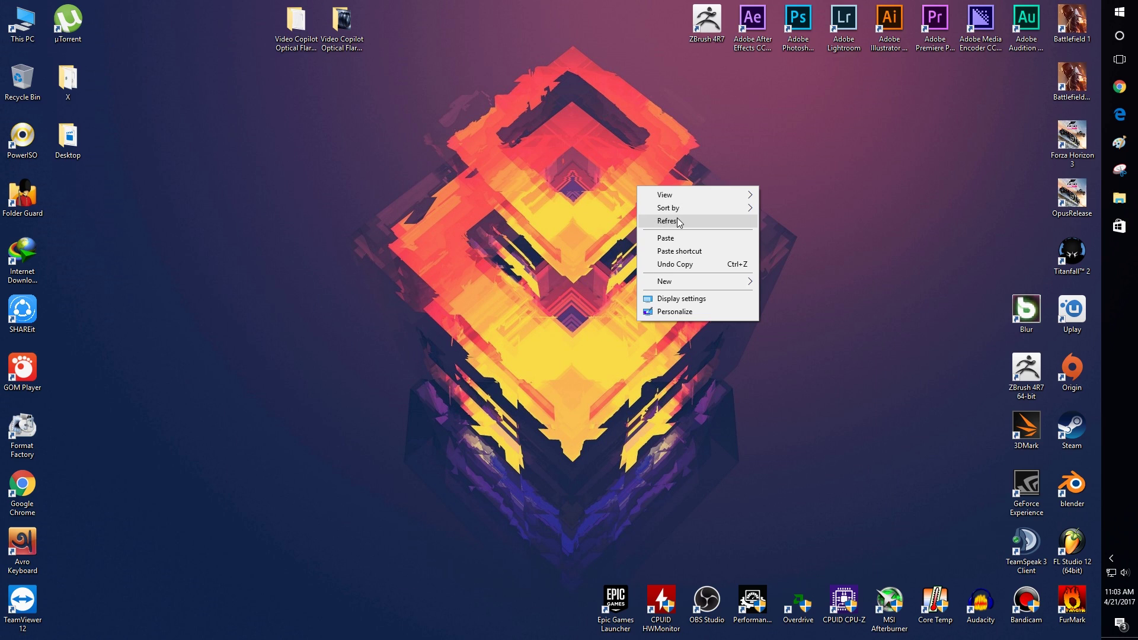
Refresh the desktop and start After Effects CC 2017 from its desktop shortcut.
{"action": "left_click", "coordinate": [678, 221]}
{"action": "double_click", "coordinate": [752, 23]}
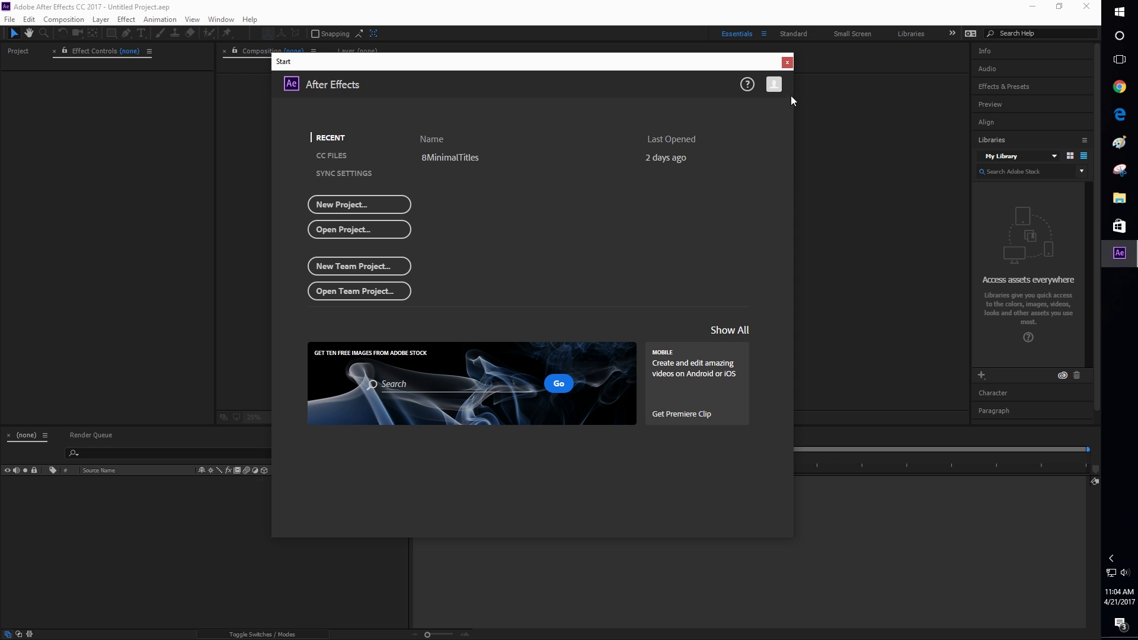
Create Comp 1 with default settings and add a new dark gray solid layer.
{"action": "left_click", "coordinate": [787, 63]}
{"action": "key", "text": "ctrl+n"}
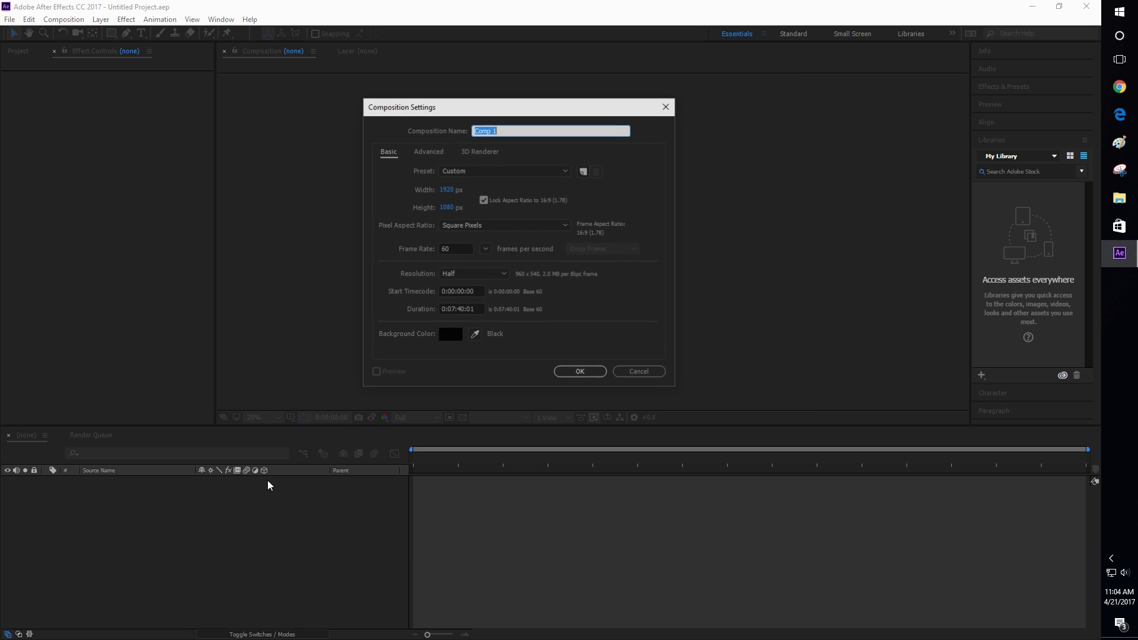
{"action": "left_click", "coordinate": [594, 369]}
{"action": "right_click", "coordinate": [292, 515]}
{"action": "mouse_move", "coordinate": [314, 518]}
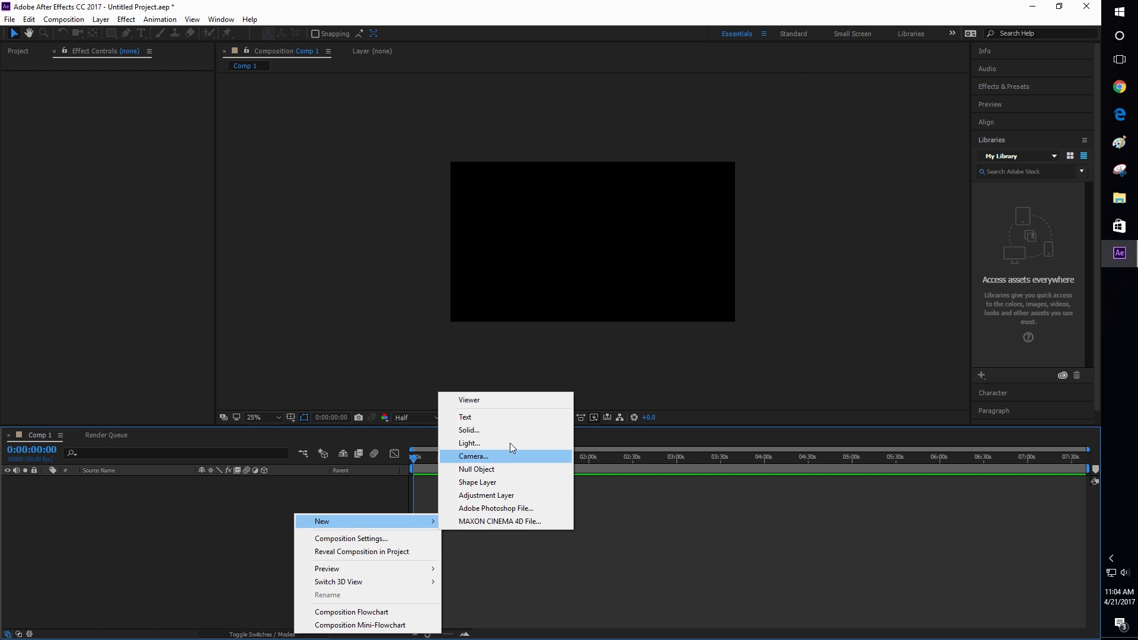
{"action": "left_click", "coordinate": [496, 433]}
{"action": "left_click", "coordinate": [178, 312]}
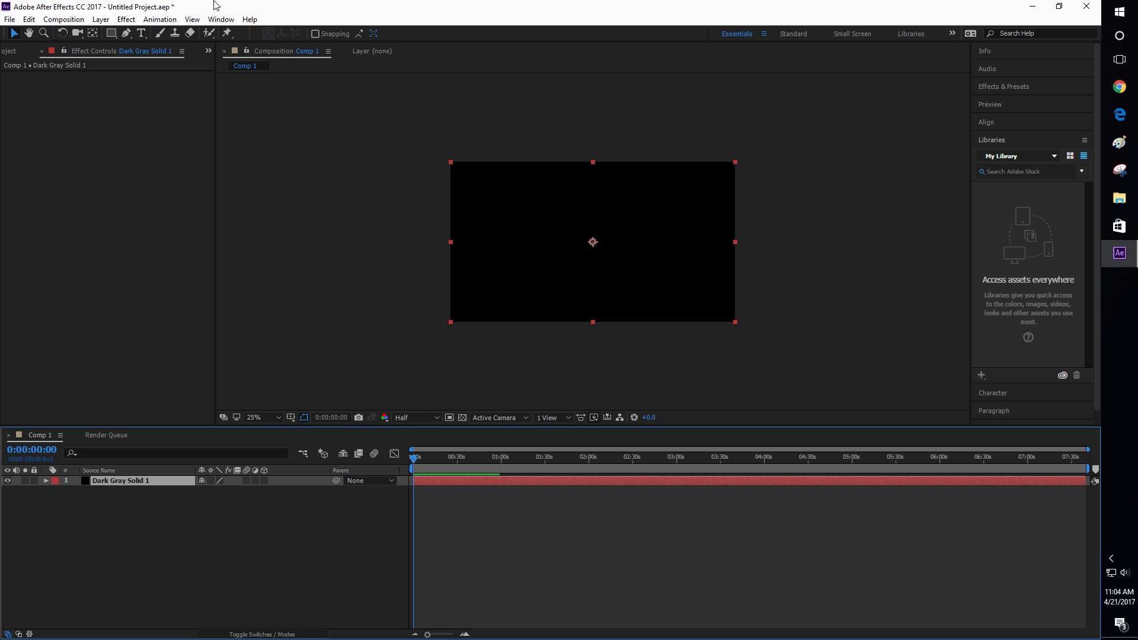
Apply Video Copilot > Optical Flares to the solid and copy the hardware fingerprint from its license notice.
{"action": "left_click", "coordinate": [127, 19]}
{"action": "mouse_move", "coordinate": [221, 351]}
{"action": "left_click", "coordinate": [325, 348]}
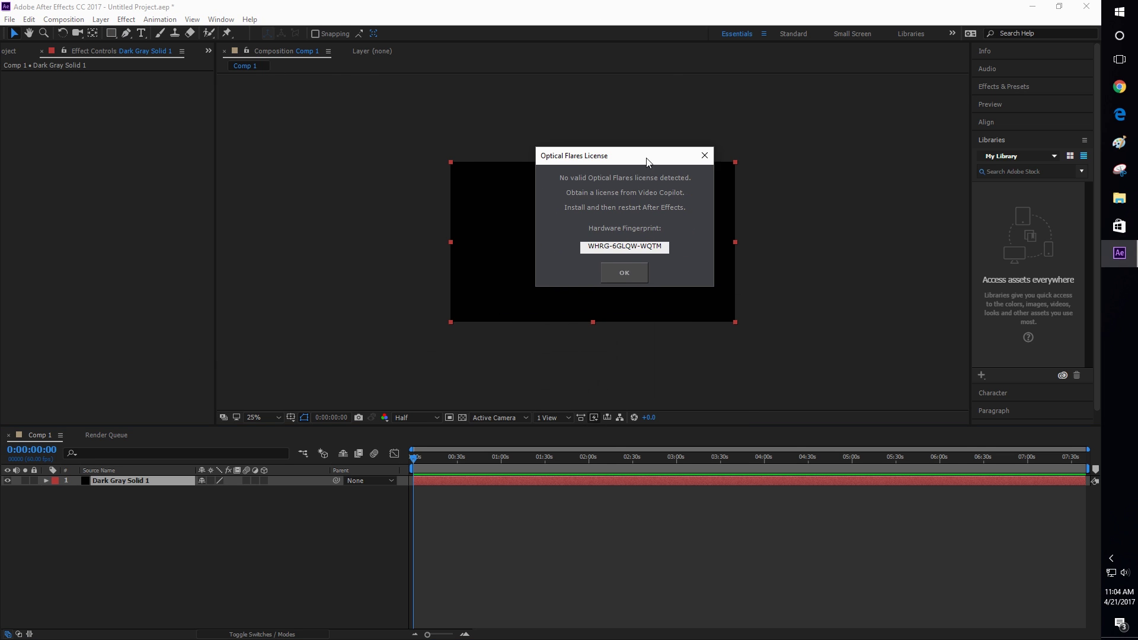
{"action": "left_click_drag", "start_coordinate": [593, 274], "coordinate": [640, 185]}
{"action": "double_click", "coordinate": [644, 274]}
{"action": "key", "text": "ctrl+c"}
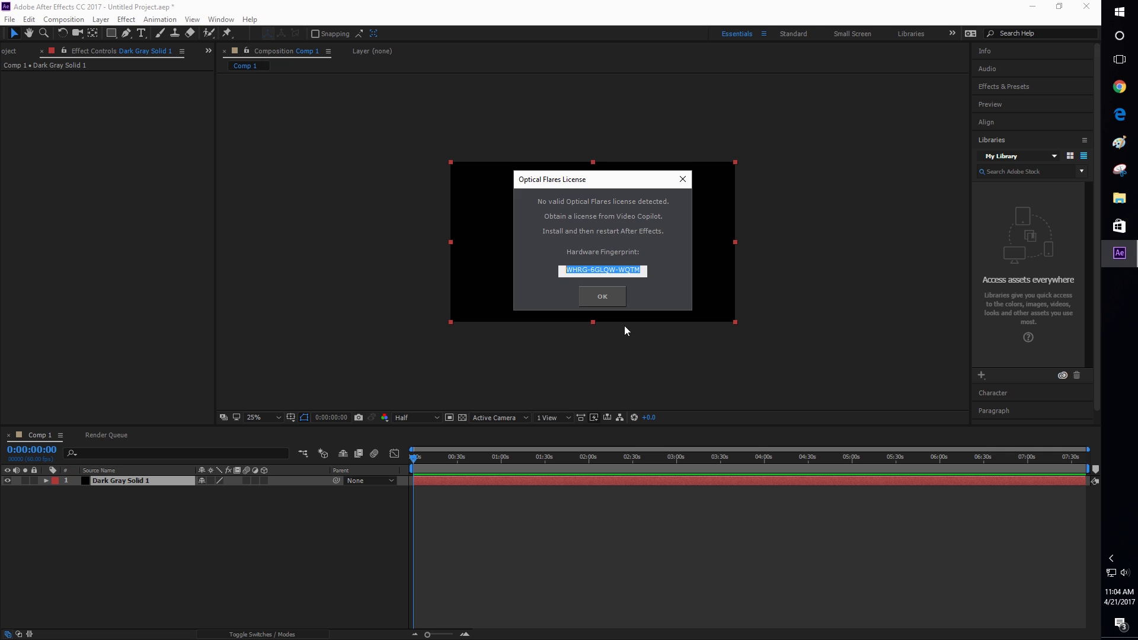
{"action": "right_click", "coordinate": [632, 269]}
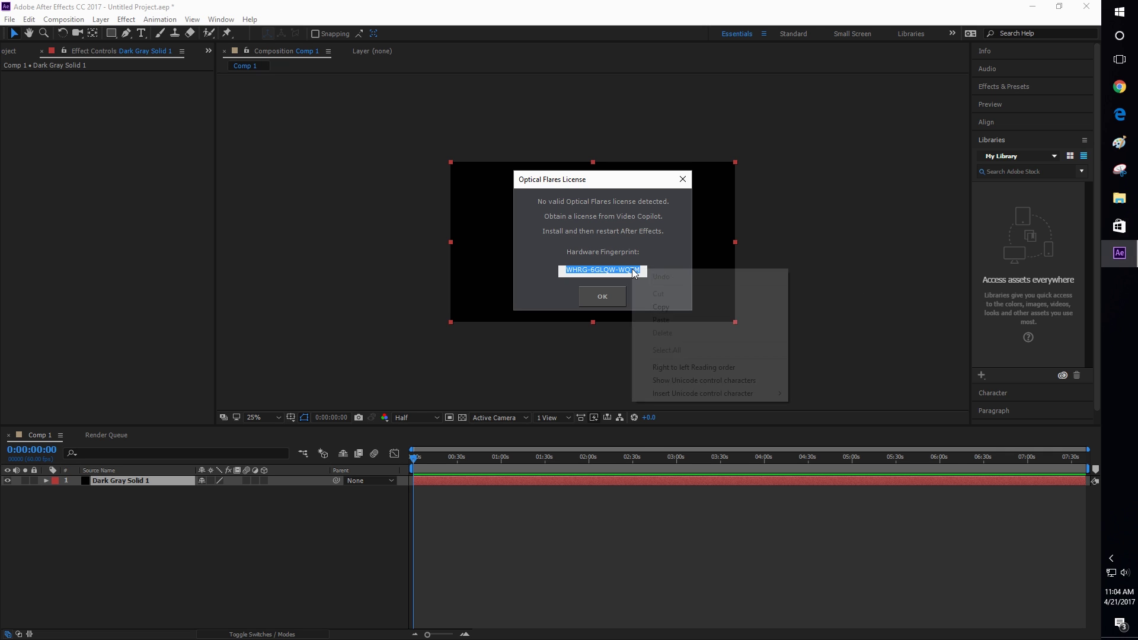
{"action": "left_click", "coordinate": [661, 306]}
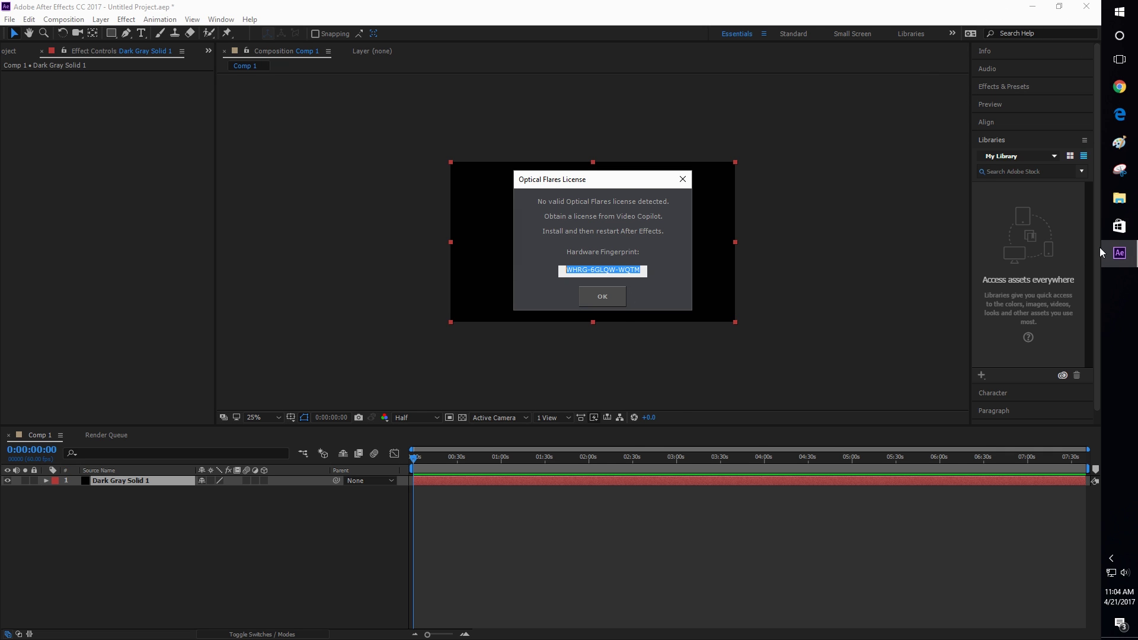
Dismiss the license notice and quit After Effects, answering the save prompt.
{"action": "left_click", "coordinate": [1115, 268]}
{"action": "left_click", "coordinate": [602, 296]}
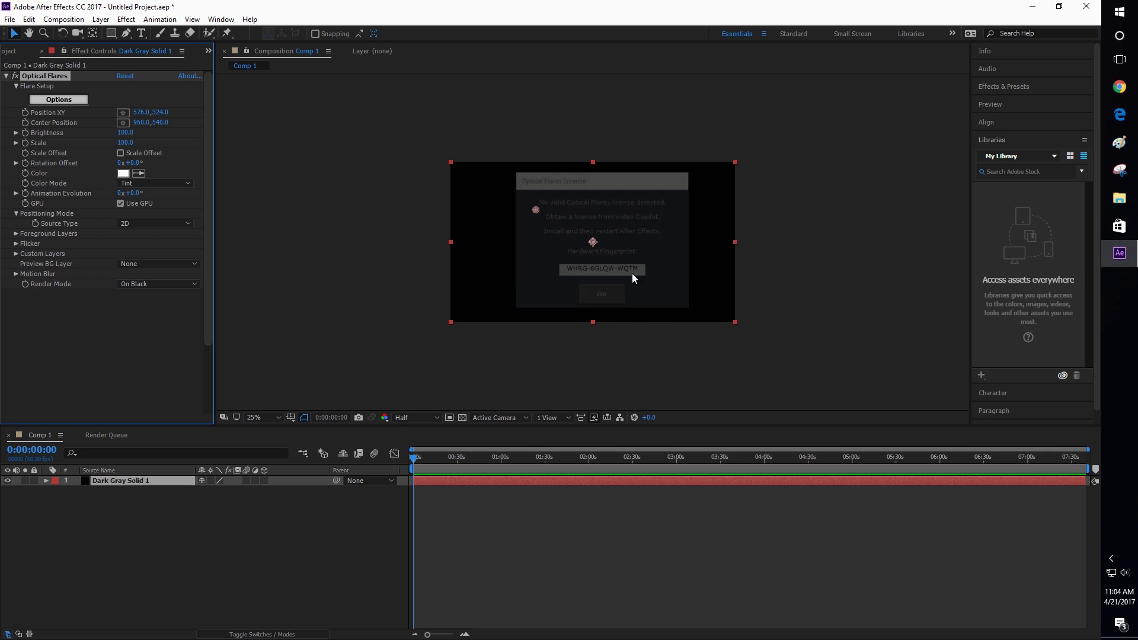
{"action": "left_click", "coordinate": [1086, 6]}
{"action": "left_click", "coordinate": [640, 340]}
{"action": "right_click", "coordinate": [533, 256]}
Refresh the desktop and run LicfileGen from -CRACK FILES- as administrator.
{"action": "left_click", "coordinate": [551, 290]}
{"action": "right_click", "coordinate": [484, 242]}
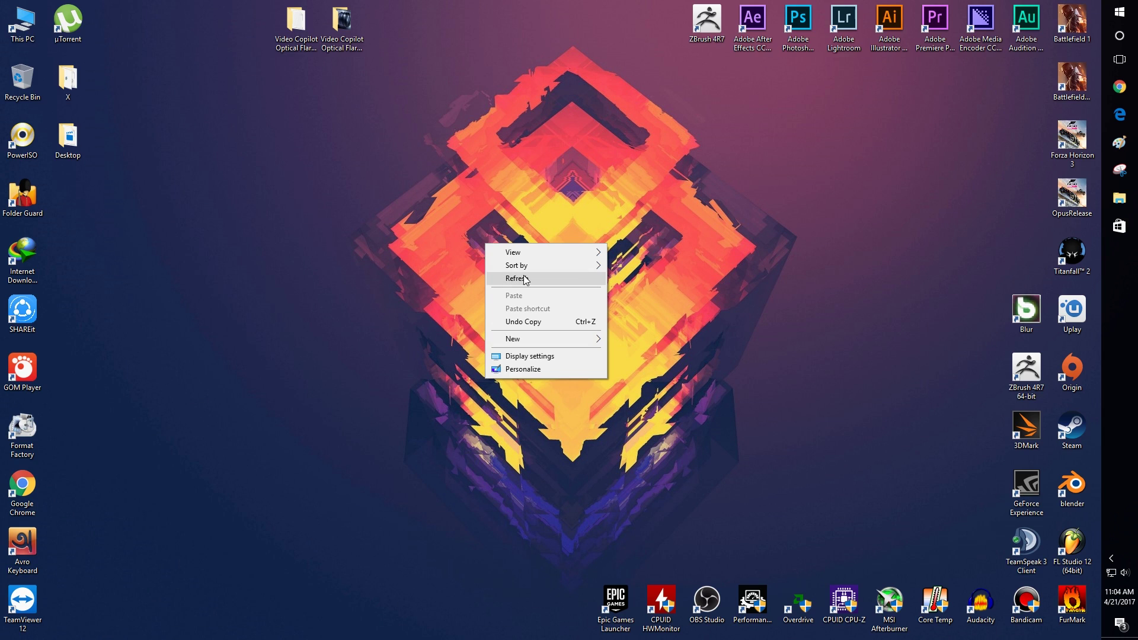
{"action": "left_click", "coordinate": [503, 276]}
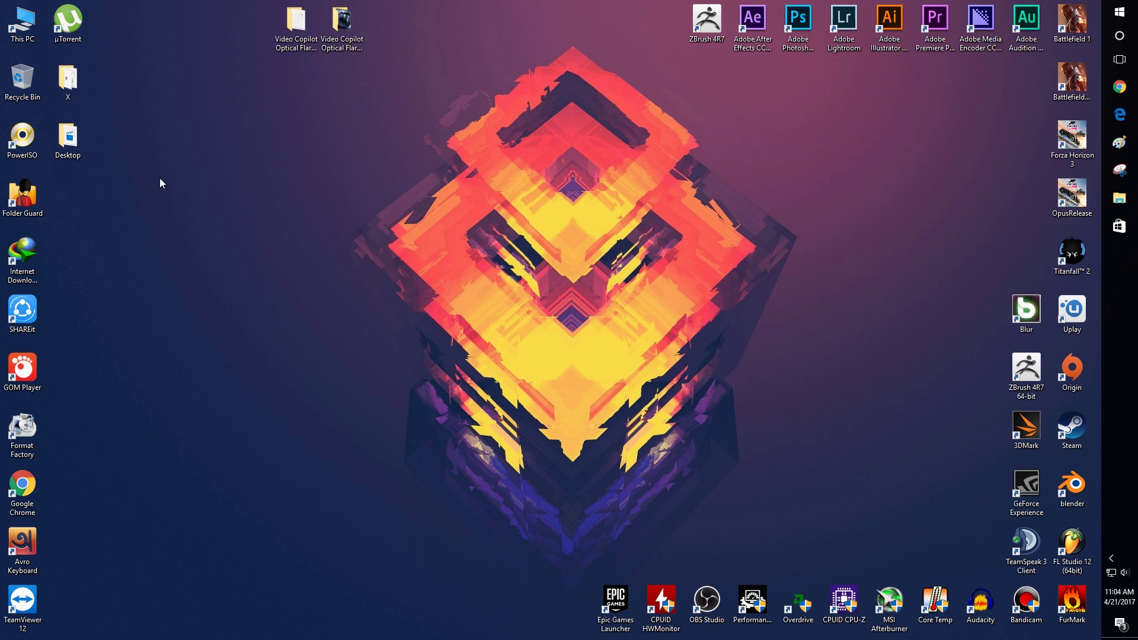
{"action": "double_click", "coordinate": [359, 48]}
{"action": "double_click", "coordinate": [363, 292]}
{"action": "right_click", "coordinate": [365, 294]}
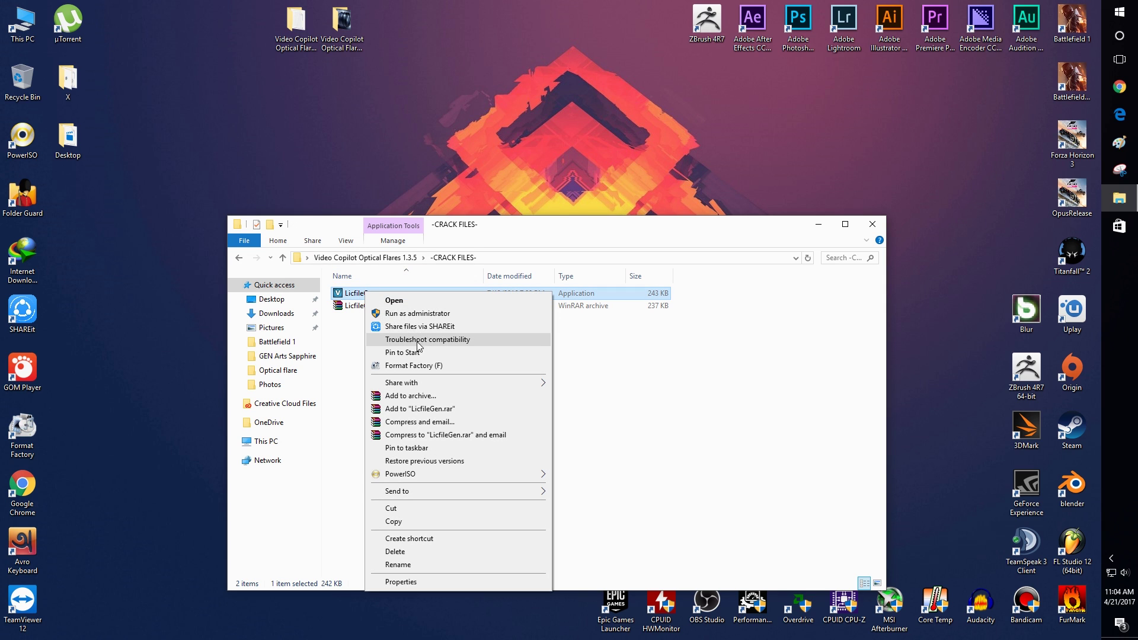
{"action": "left_click", "coordinate": [415, 313]}
Generate OpticalFlaresLicense.lic from the pasted fingerprint, save it to the Desktop, then cut it.
{"action": "left_click", "coordinate": [508, 398]}
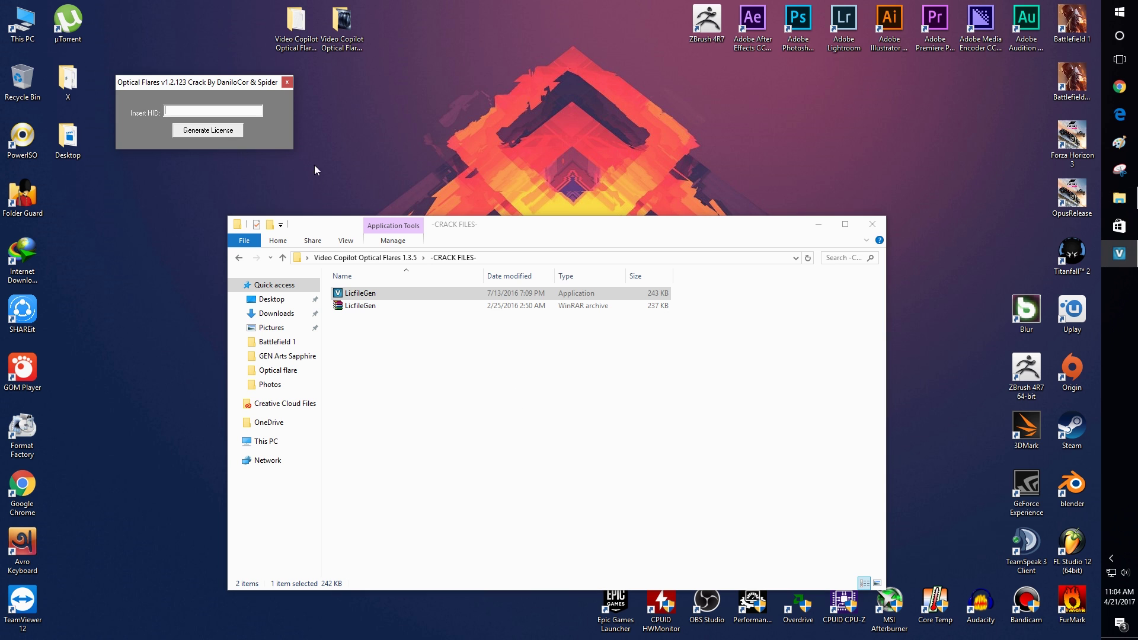
{"action": "key", "text": "ctrl+v"}
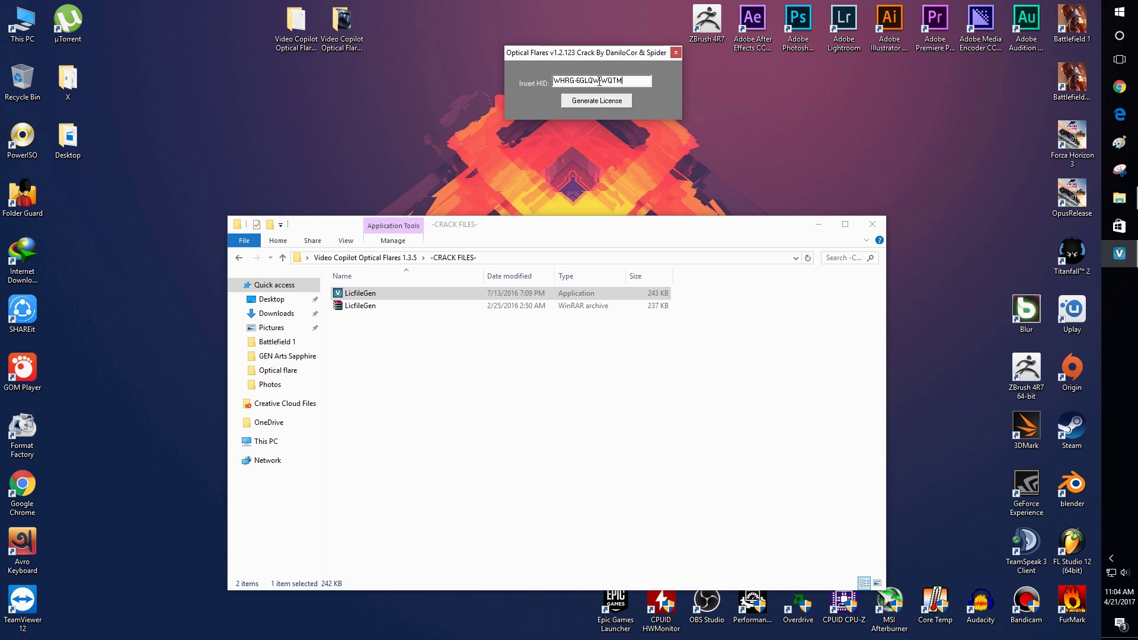
{"action": "left_click", "coordinate": [597, 101]}
{"action": "left_click", "coordinate": [521, 290]}
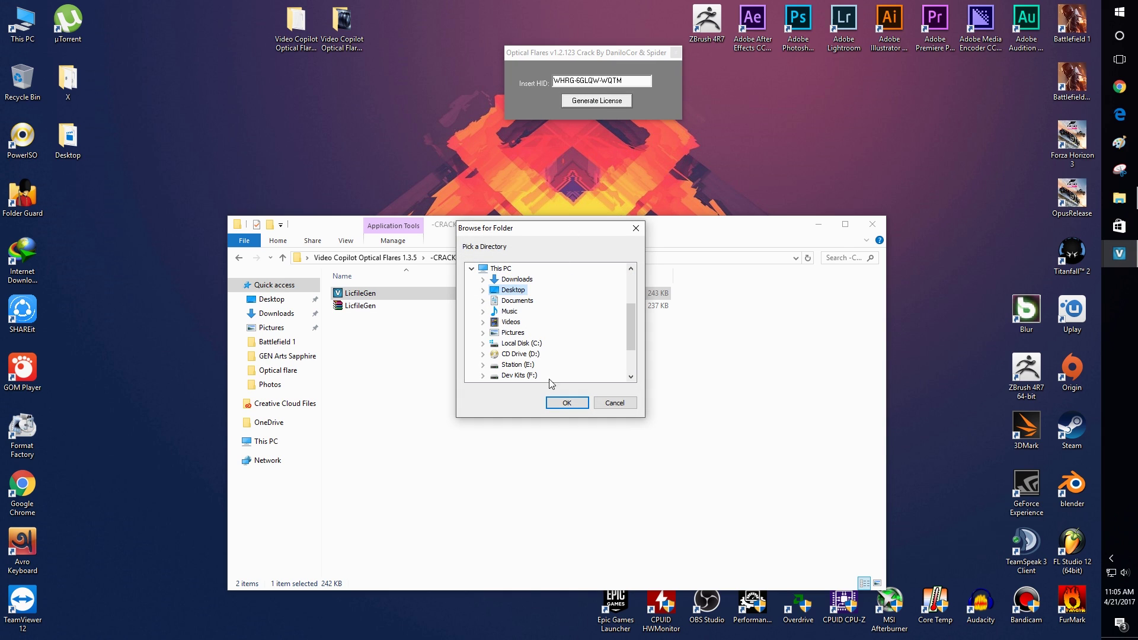
{"action": "left_click", "coordinate": [566, 402]}
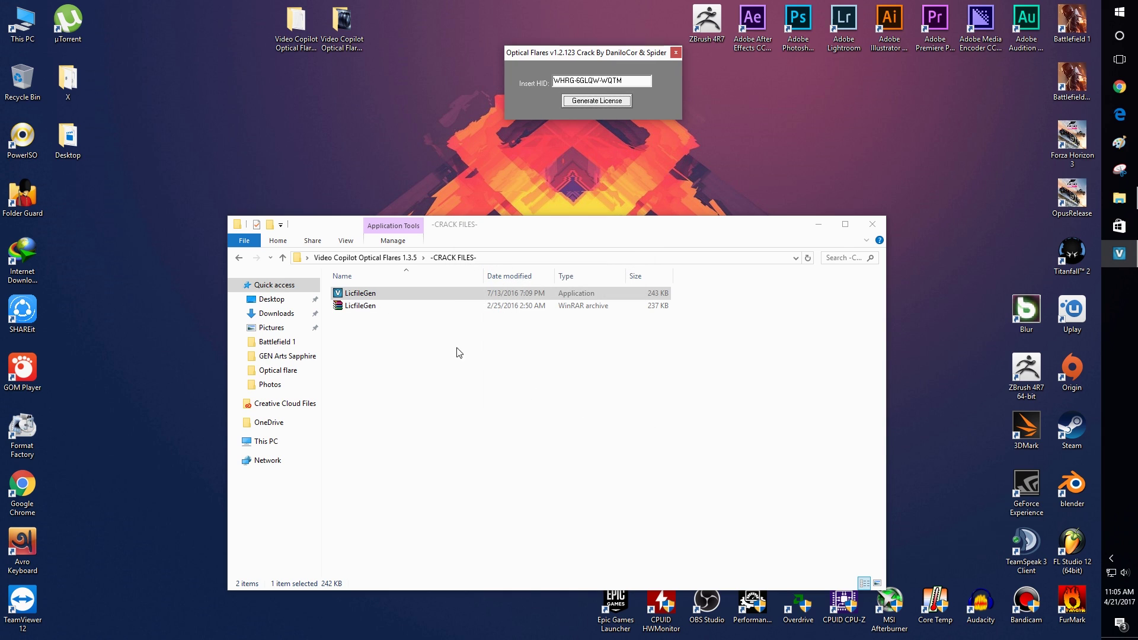
{"action": "left_click", "coordinate": [675, 52]}
{"action": "right_click", "coordinate": [79, 216]}
{"action": "left_click", "coordinate": [136, 380]}
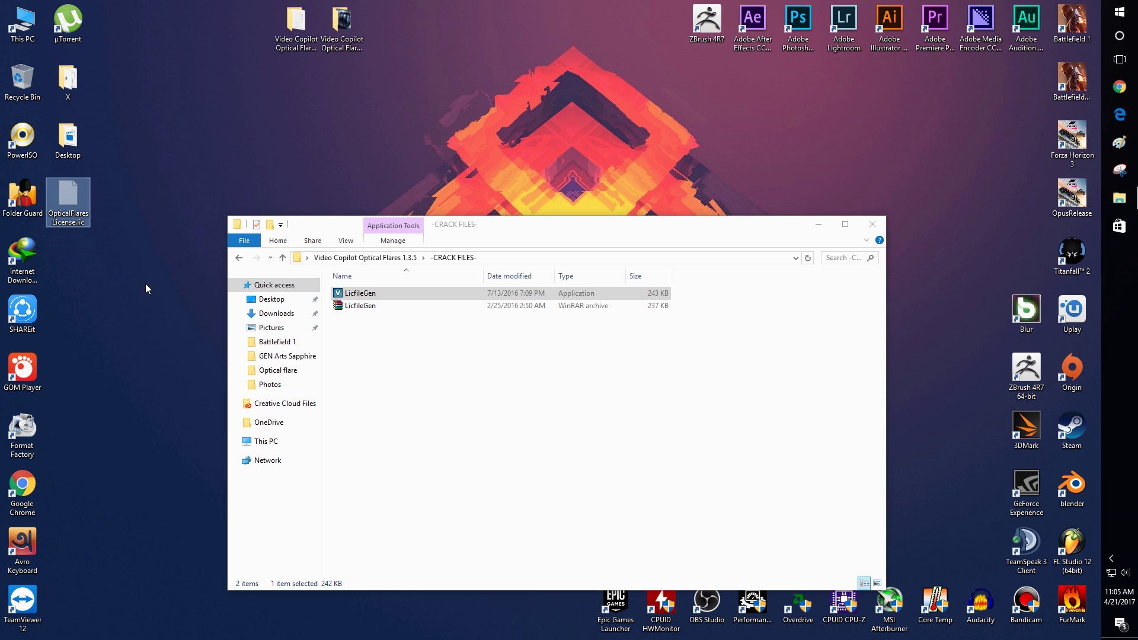
Browse from This PC to the After Effects CC 2017 Plug-ins\VideoCopilot\Optical Flares folder.
{"action": "double_click", "coordinate": [34, 37]}
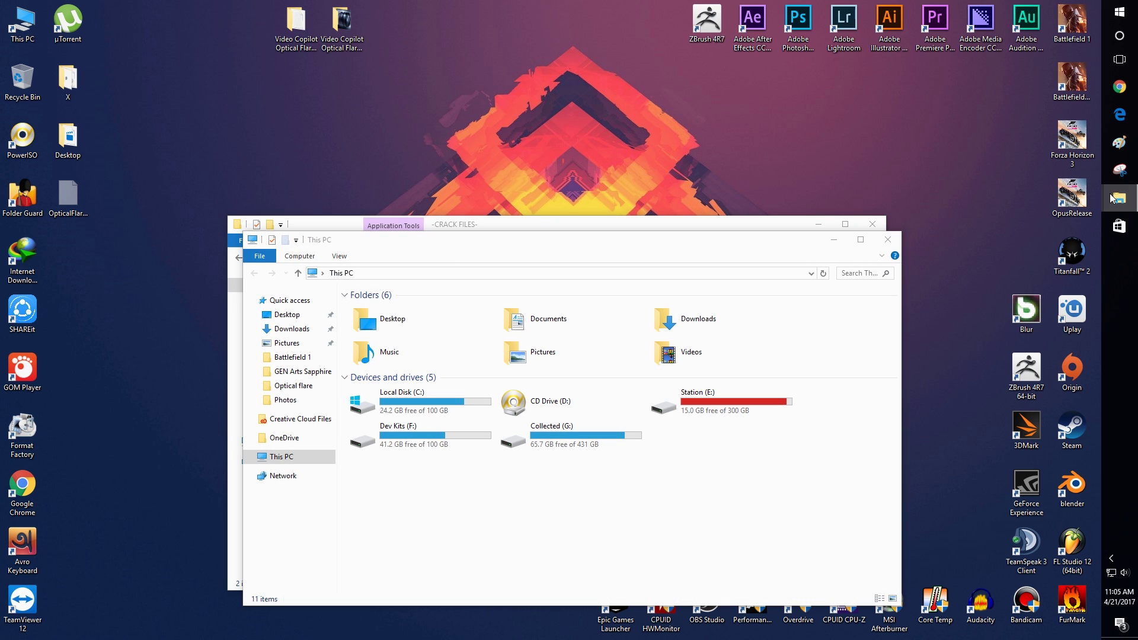
{"action": "double_click", "coordinate": [479, 392]}
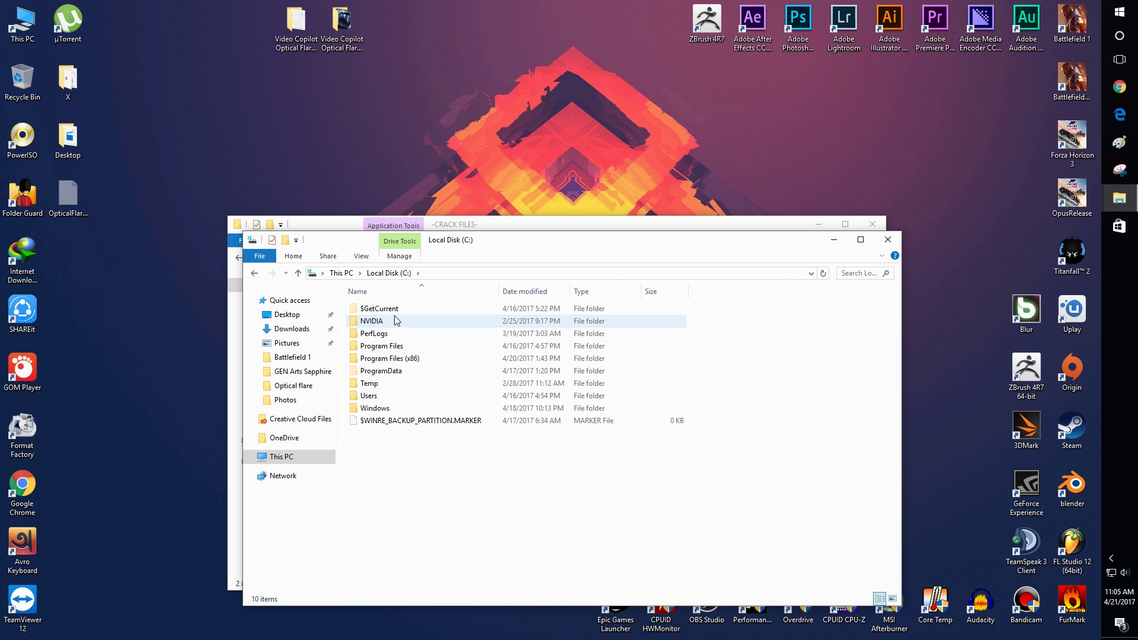
{"action": "double_click", "coordinate": [389, 351]}
{"action": "double_click", "coordinate": [394, 308]}
{"action": "double_click", "coordinate": [393, 307]}
{"action": "double_click", "coordinate": [391, 309]}
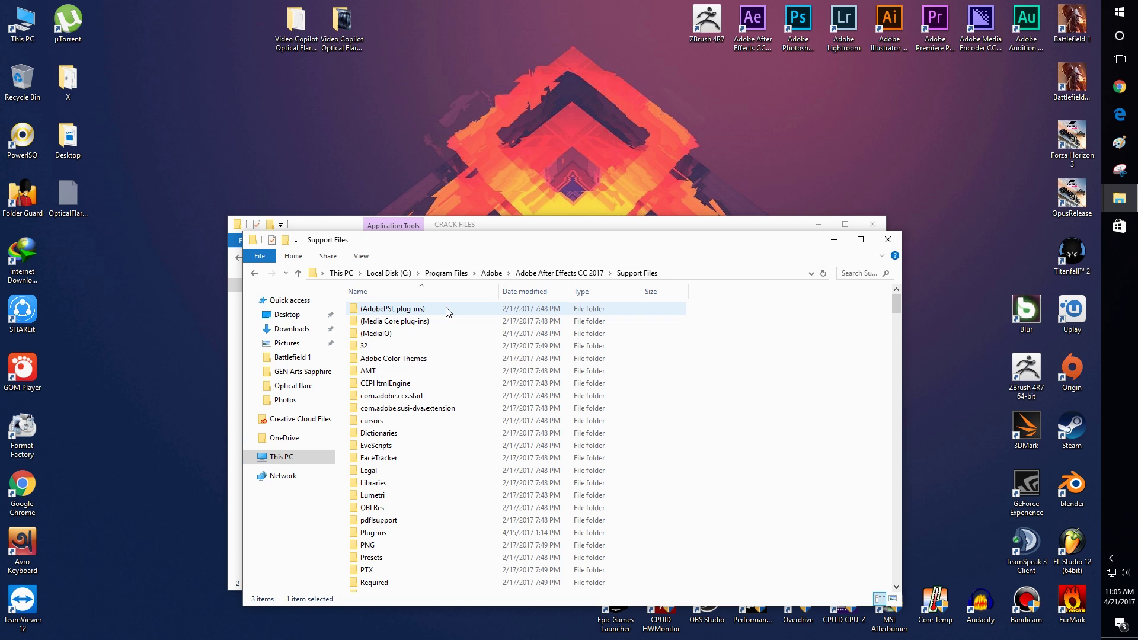
{"action": "left_click", "coordinate": [379, 557]}
{"action": "double_click", "coordinate": [374, 532]}
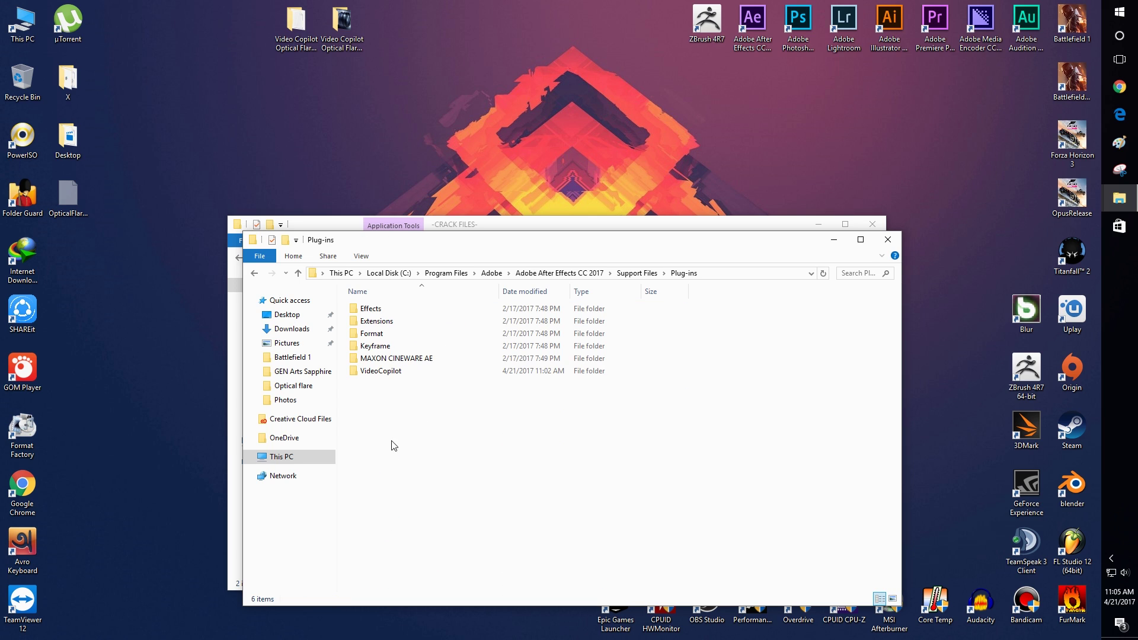
{"action": "double_click", "coordinate": [379, 368]}
{"action": "double_click", "coordinate": [385, 308]}
Place OpticalFlaresLicense.lic in the Optical Flares folder, refresh it, and close both folder windows.
{"action": "key", "text": "ctrl+v"}
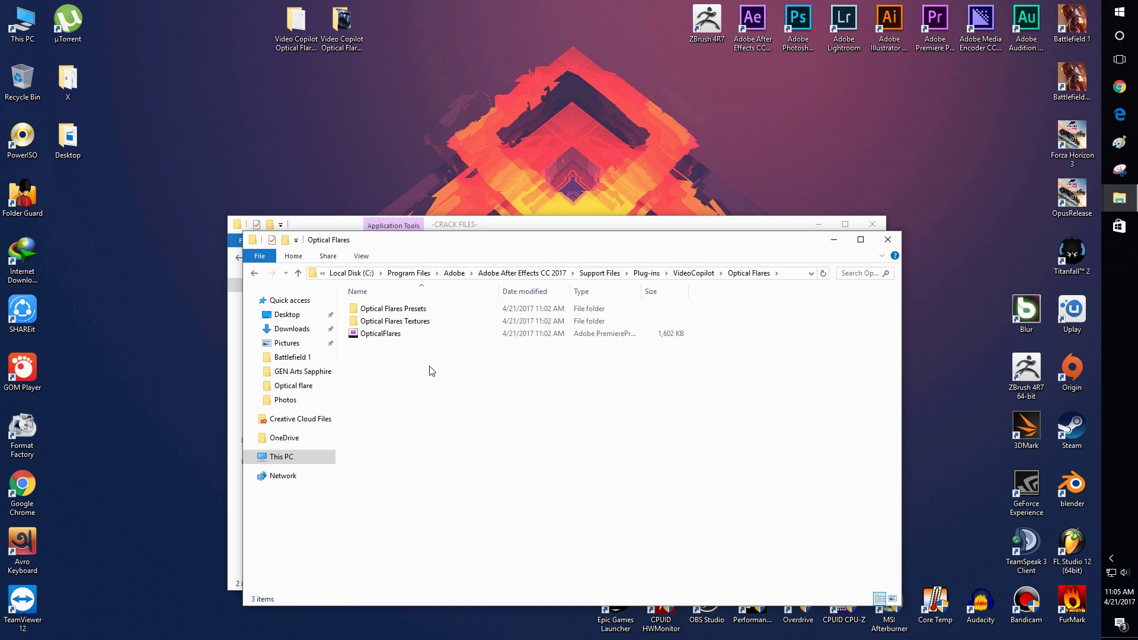
{"action": "left_click_drag", "start_coordinate": [414, 405], "coordinate": [400, 320]}
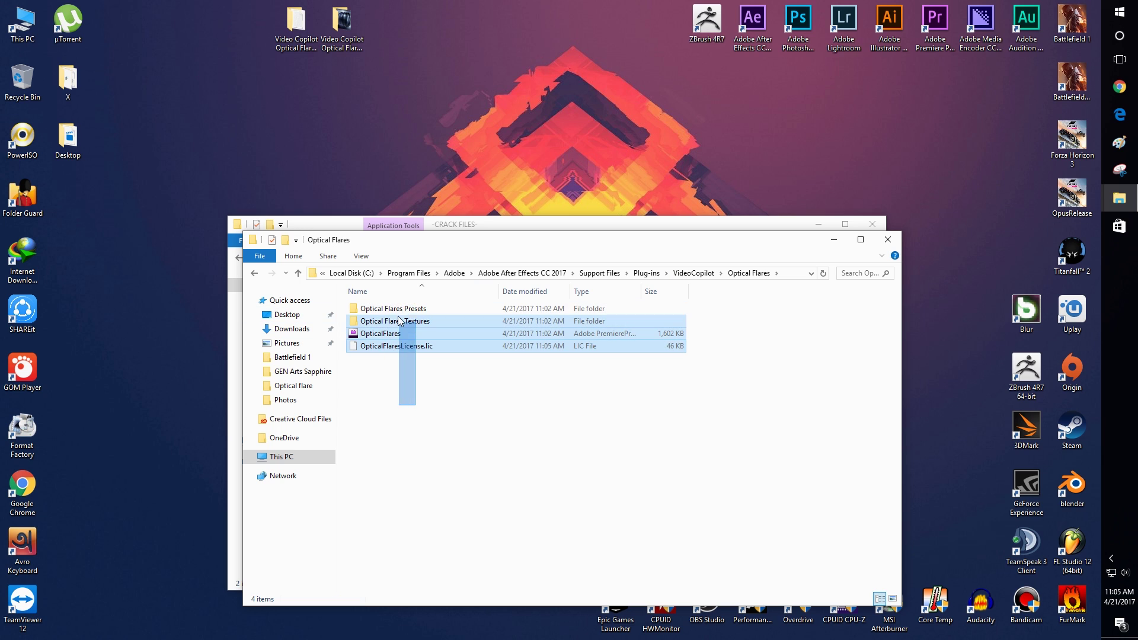
{"action": "right_click", "coordinate": [437, 398]}
{"action": "left_click", "coordinate": [459, 448]}
{"action": "left_click", "coordinate": [887, 240]}
{"action": "left_click", "coordinate": [873, 227]}
{"action": "right_click", "coordinate": [857, 195]}
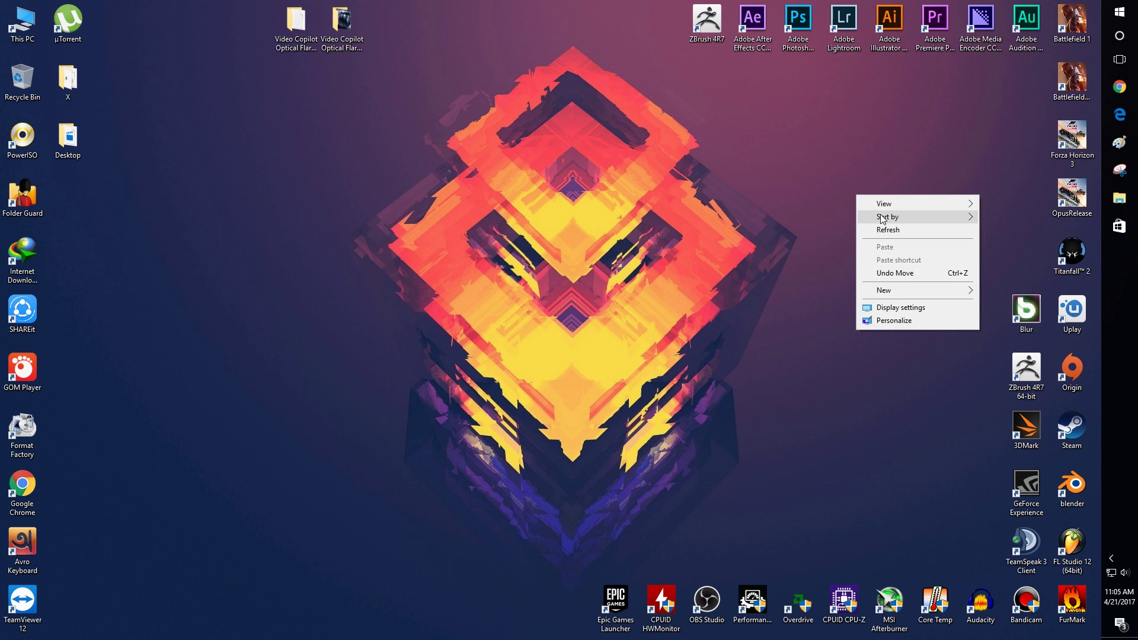
{"action": "left_click", "coordinate": [905, 110]}
Launch After Effects maximized and create the 1920×1080 composition Comp 1.
{"action": "double_click", "coordinate": [745, 20]}
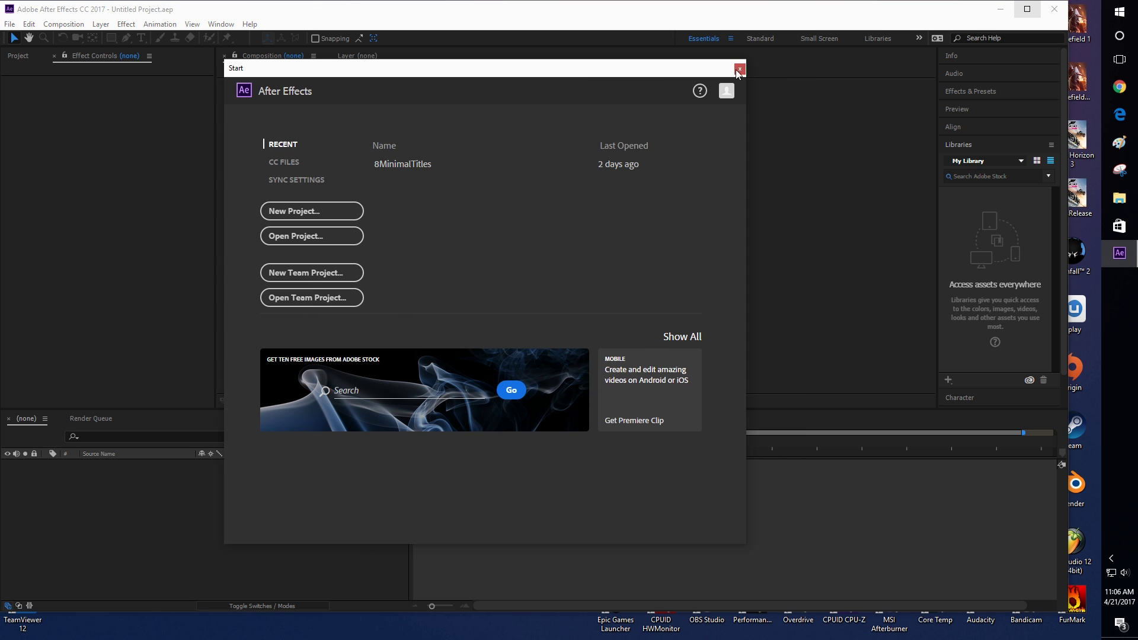
{"action": "left_click", "coordinate": [740, 69]}
{"action": "left_click", "coordinate": [1027, 9]}
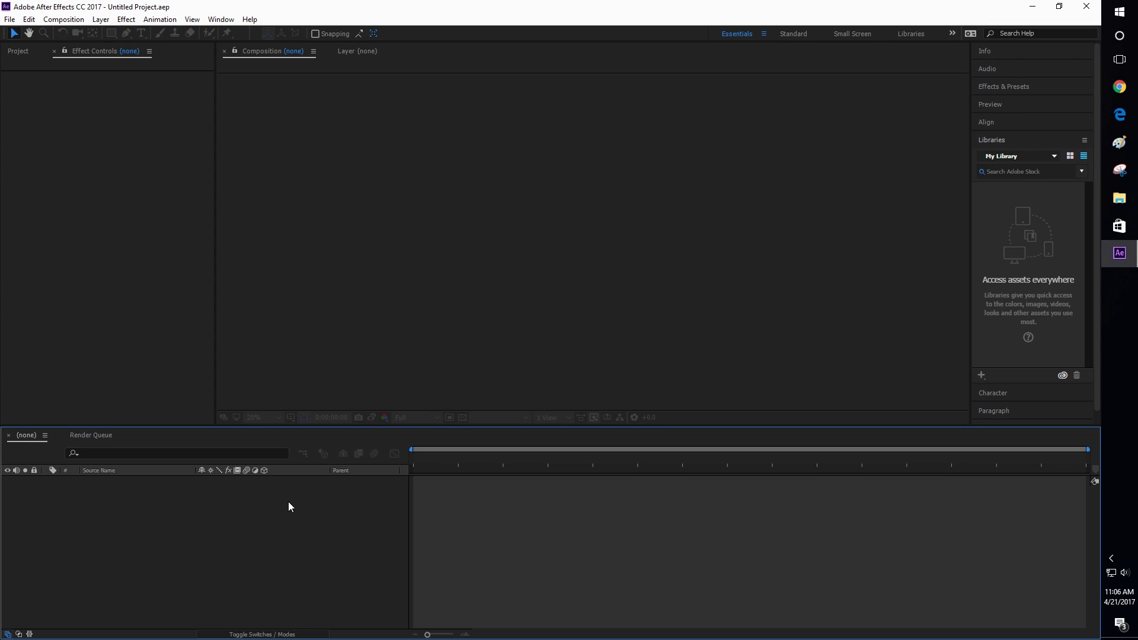
{"action": "key", "text": "ctrl+n"}
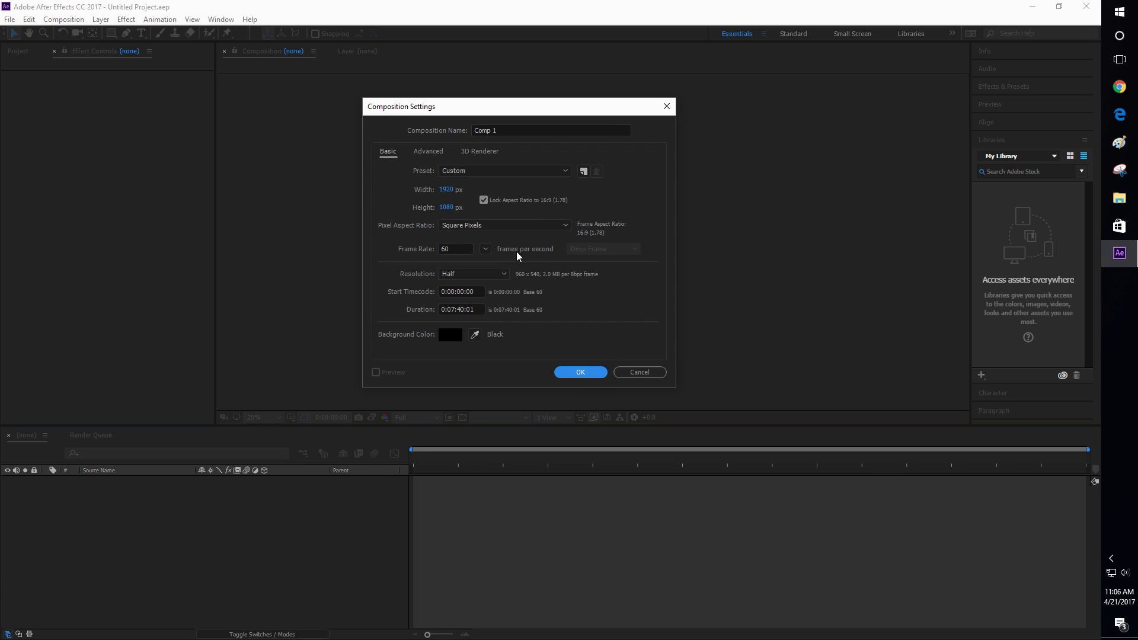
{"action": "left_click", "coordinate": [580, 372]}
Add a Dark Gray Solid 1 layer to the timeline and apply Optical Flares to it.
{"action": "right_click", "coordinate": [199, 491]}
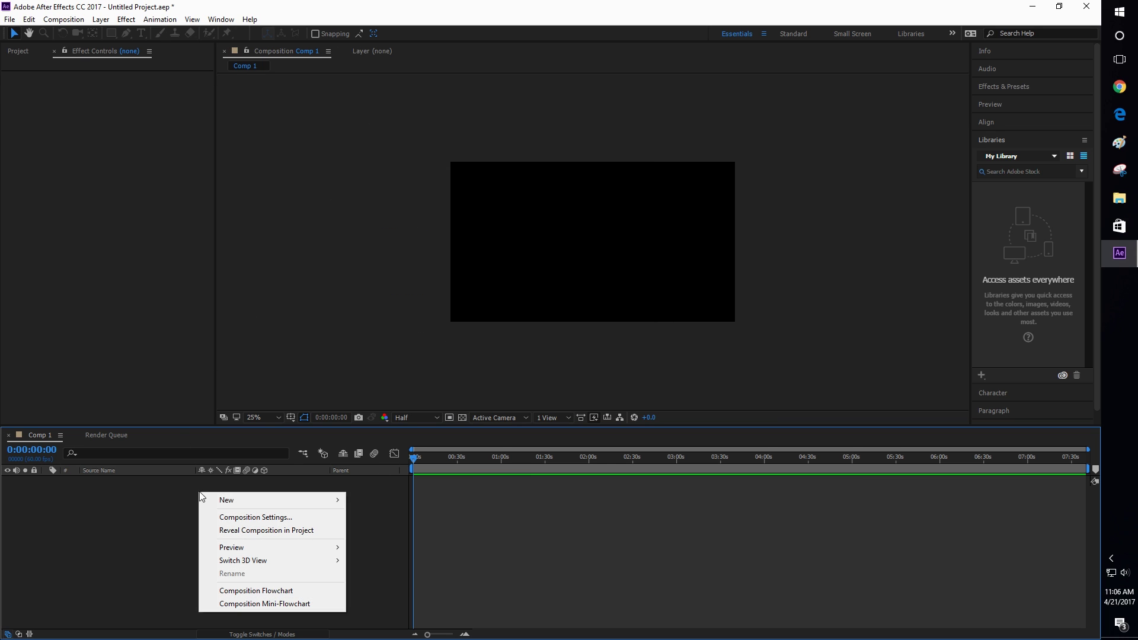
{"action": "mouse_move", "coordinate": [226, 501]}
{"action": "left_click", "coordinate": [396, 529]}
{"action": "left_click", "coordinate": [178, 240]}
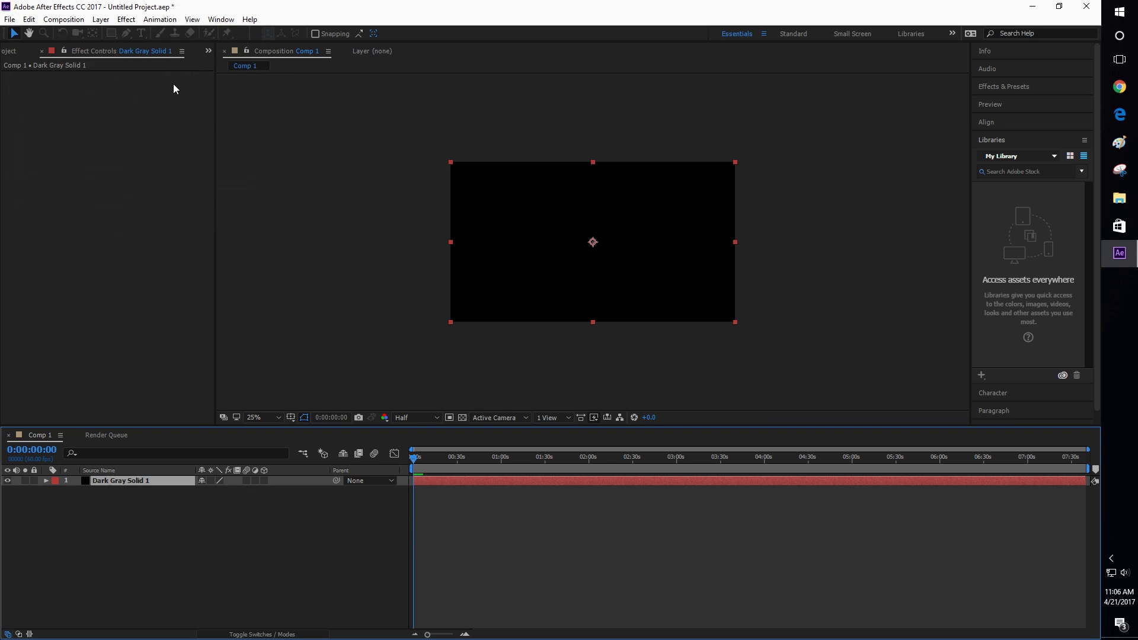
{"action": "left_click", "coordinate": [128, 22]}
{"action": "left_click", "coordinate": [320, 350]}
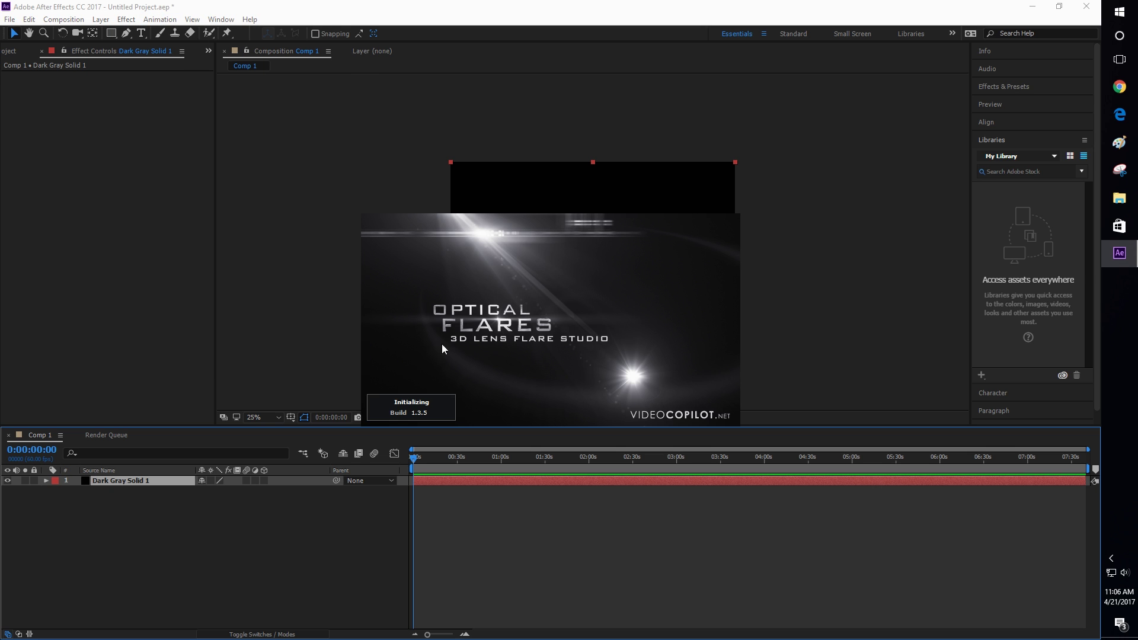
Zoom the viewer to 50% and place the flare centre in the comp's upper right.
{"action": "key", "text": "period"}
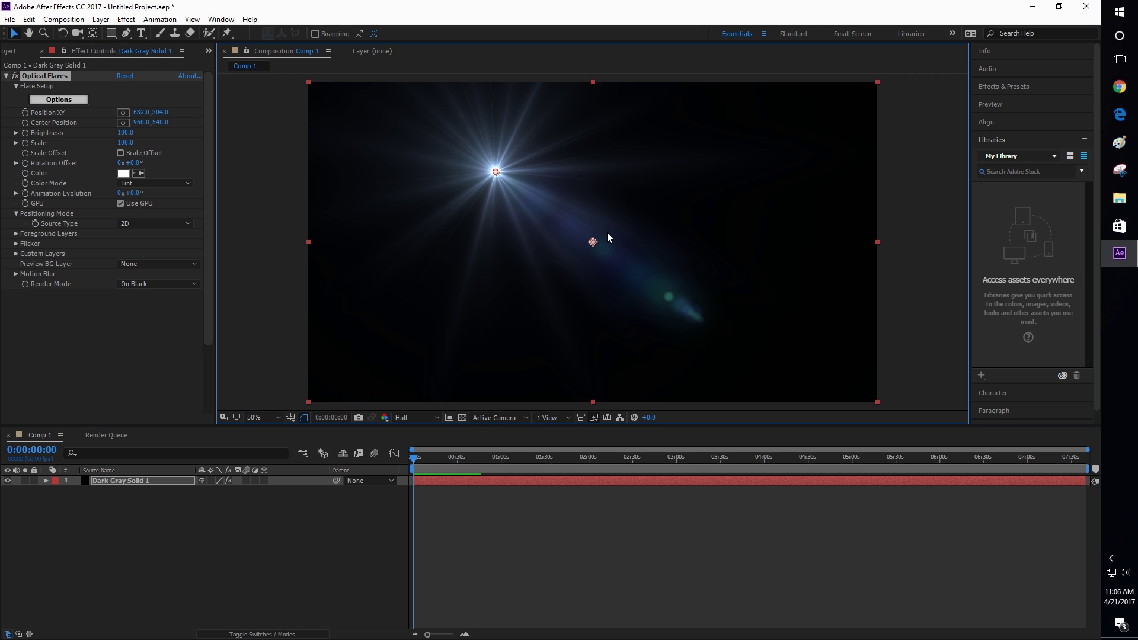
{"action": "left_click_drag", "start_coordinate": [485, 167], "coordinate": [701, 163]}
{"action": "key", "text": "ctrl+z"}
{"action": "key", "text": "ctrl+z"}
{"action": "left_click_drag", "start_coordinate": [521, 161], "coordinate": [726, 188]}
Show the Optical Flares Options full-screen on the Preset Browser, with the browser panel enlarged.
{"action": "left_click", "coordinate": [59, 98]}
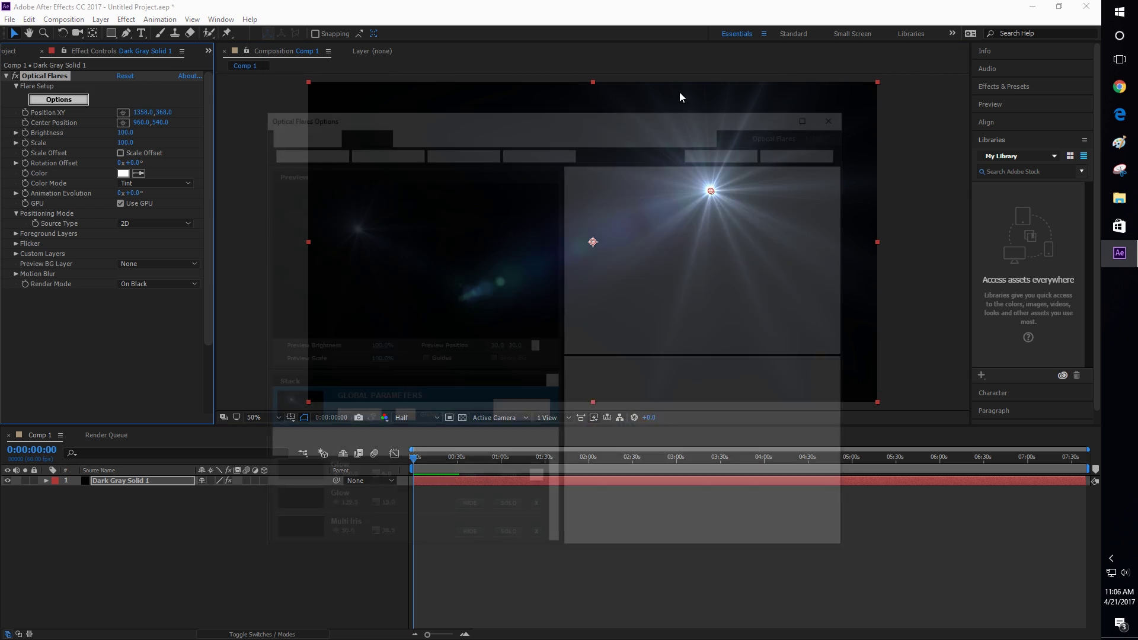
{"action": "left_click_drag", "start_coordinate": [616, 122], "coordinate": [486, 61]}
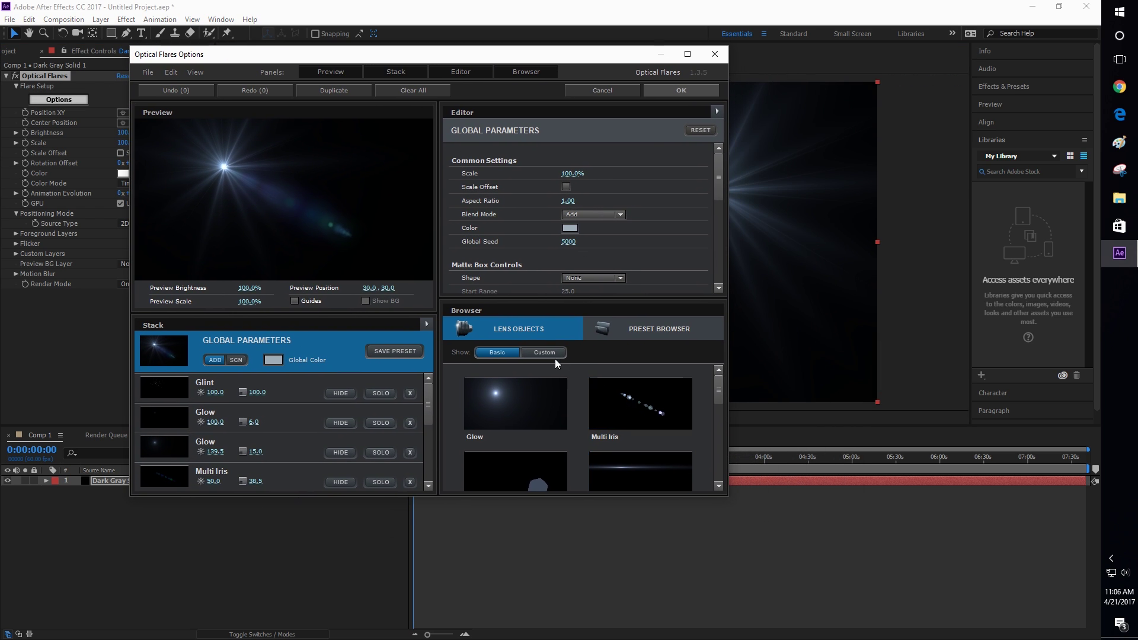
{"action": "left_click", "coordinate": [648, 333]}
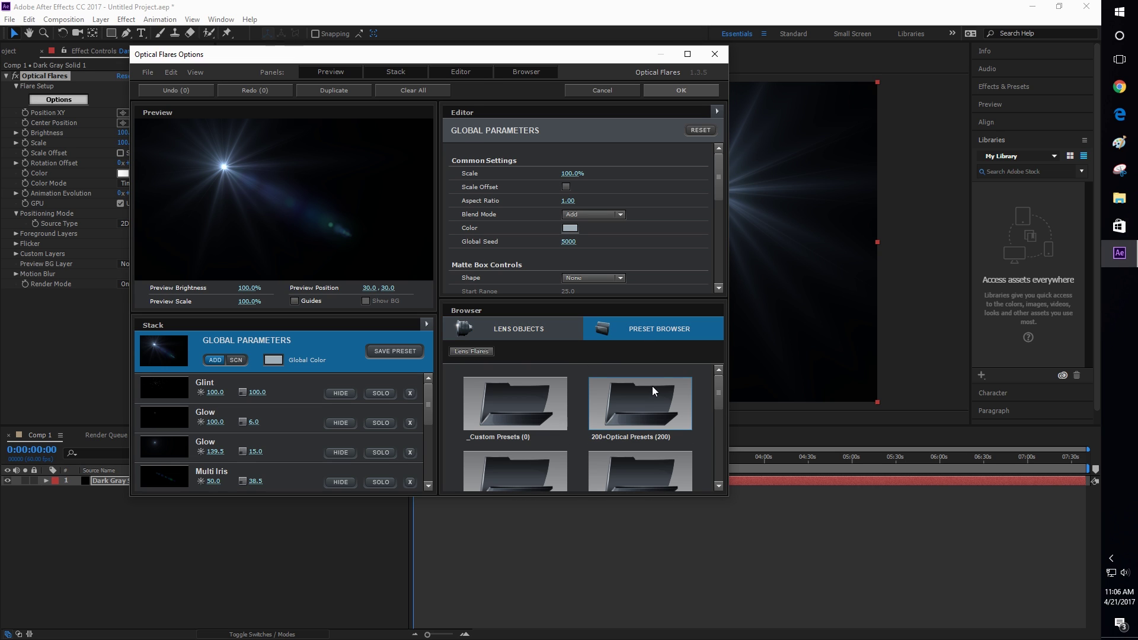
{"action": "left_click", "coordinate": [686, 57]}
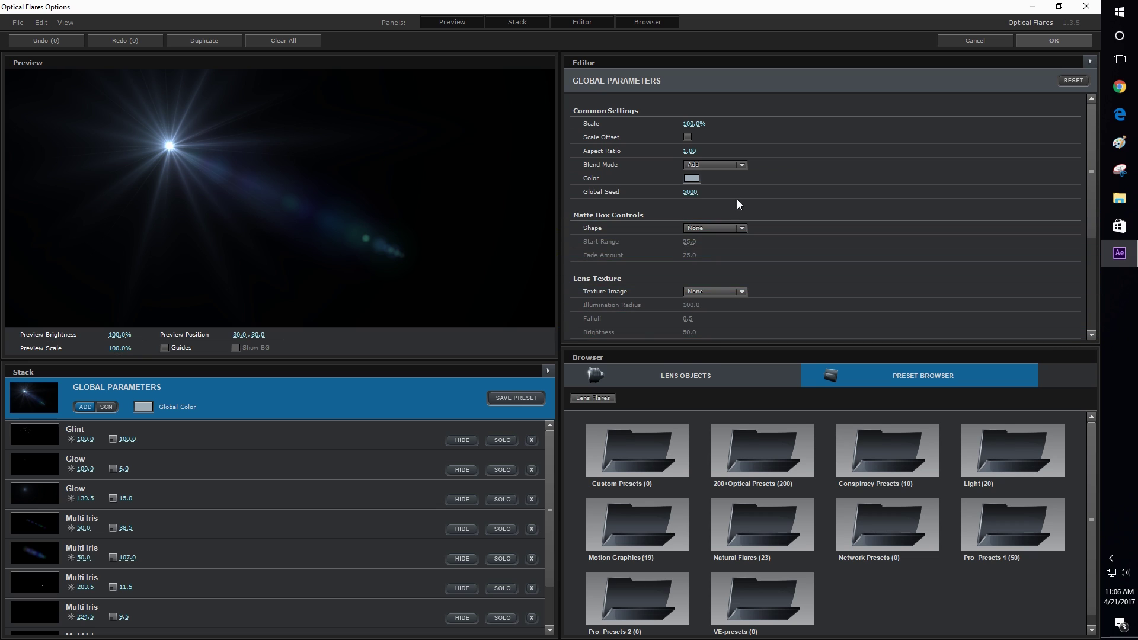
{"action": "left_click_drag", "start_coordinate": [737, 351], "coordinate": [737, 199]}
Scroll through the 200+Optical Presets thumbnails, then go back to the Lens Flares folder list.
{"action": "double_click", "coordinate": [762, 296]}
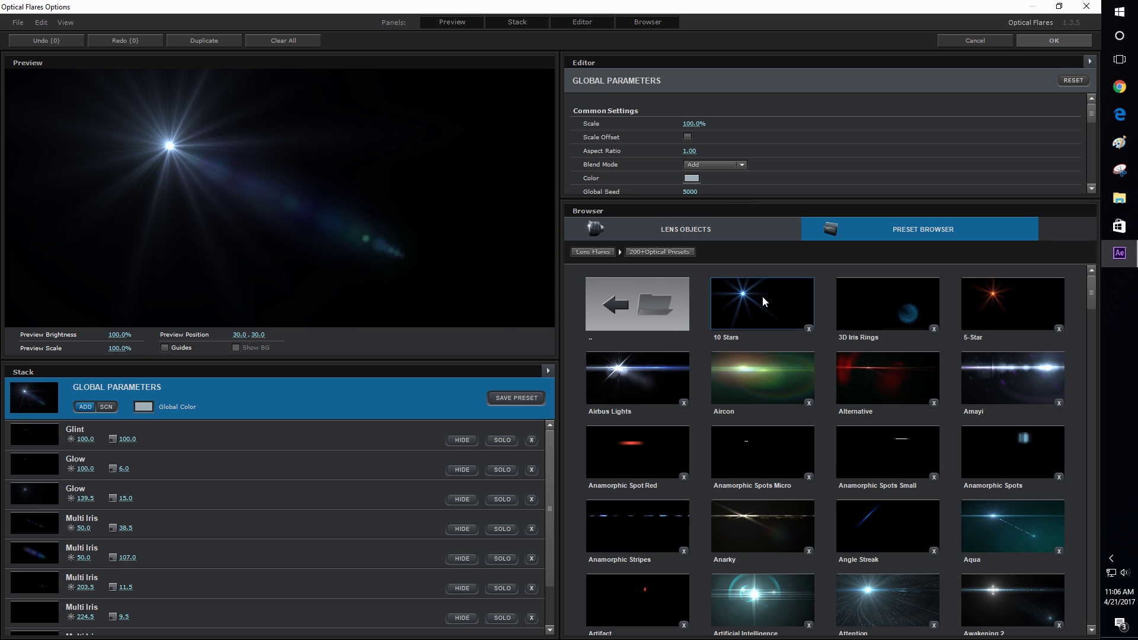
{"action": "scroll", "coordinate": [816, 477], "scroll_direction": "down", "scroll_amount": 3}
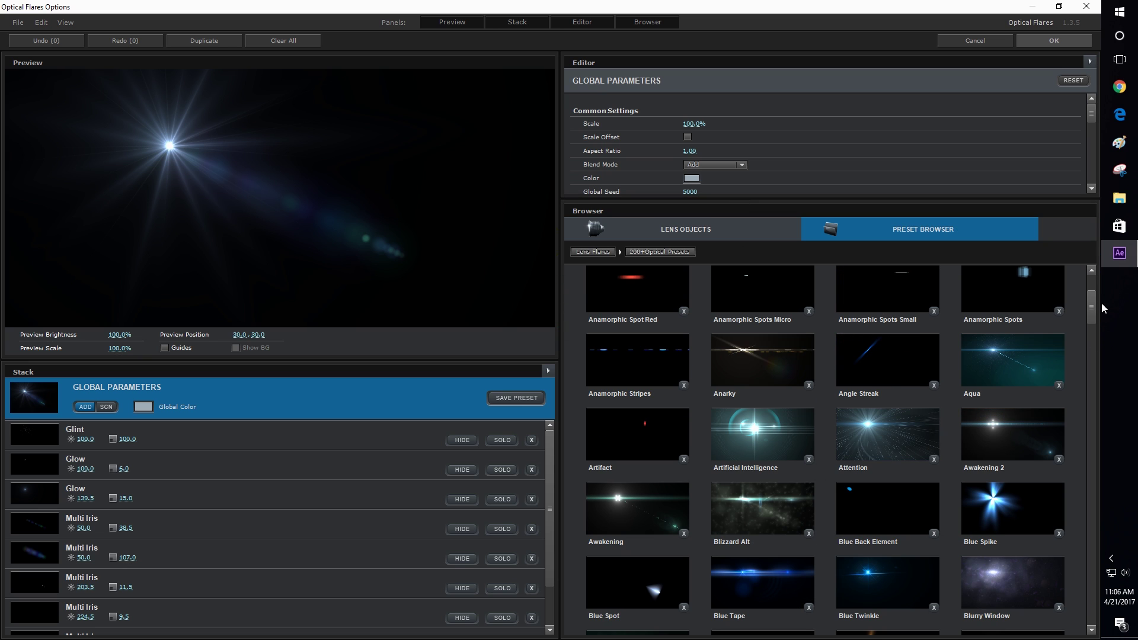
{"action": "left_click_drag", "start_coordinate": [1091, 307], "coordinate": [1073, 613]}
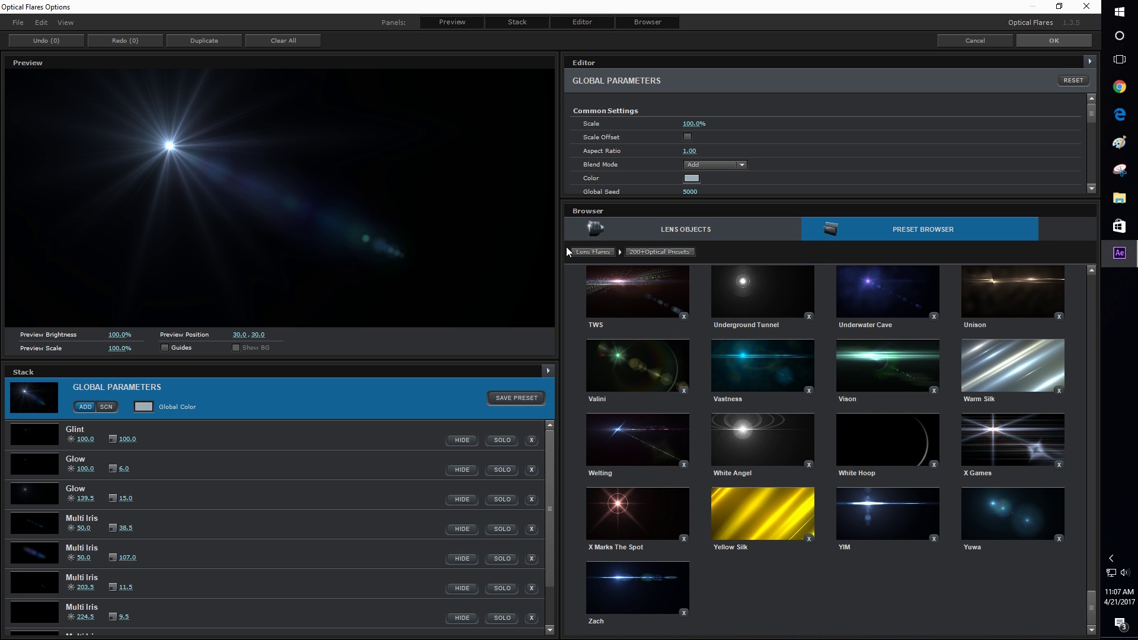
{"action": "left_click", "coordinate": [593, 253]}
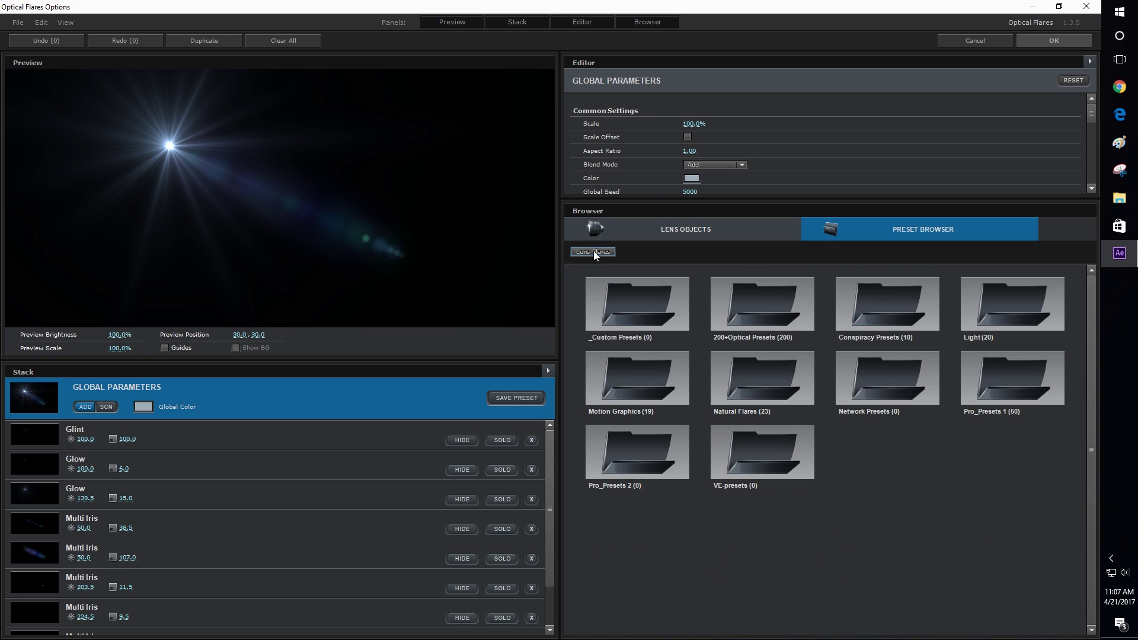
Open Pro_Presets 1 and preview the Winter Aurora, Traffic Light and Sun Spot flares.
{"action": "left_click", "coordinate": [995, 392]}
{"action": "left_click_drag", "start_coordinate": [1090, 349], "coordinate": [1059, 567]}
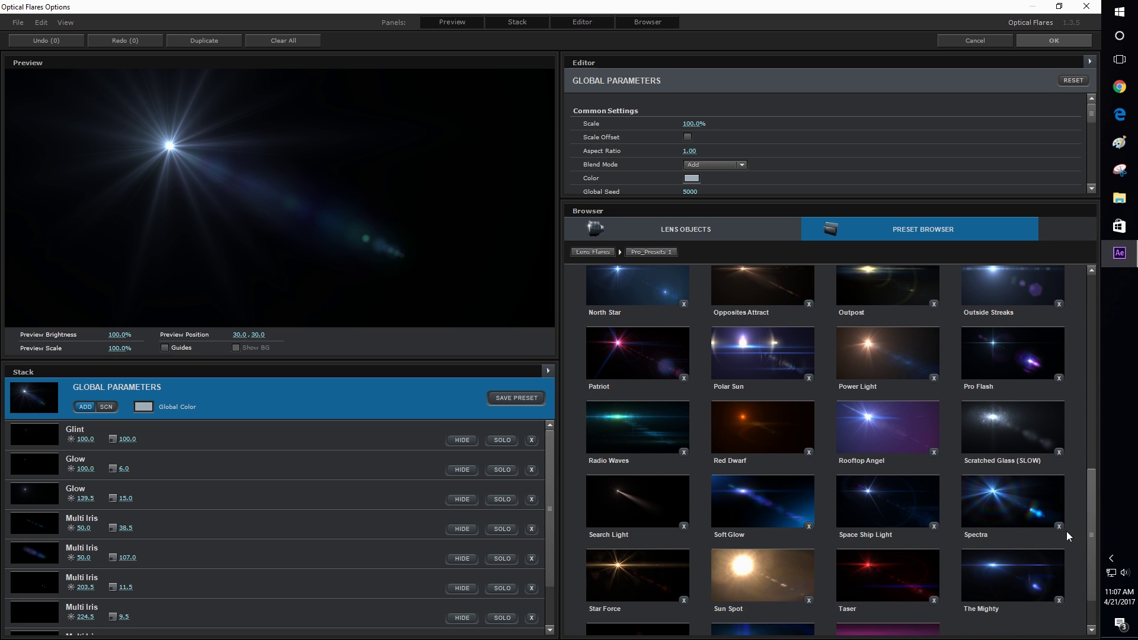
{"action": "left_click", "coordinate": [898, 564]}
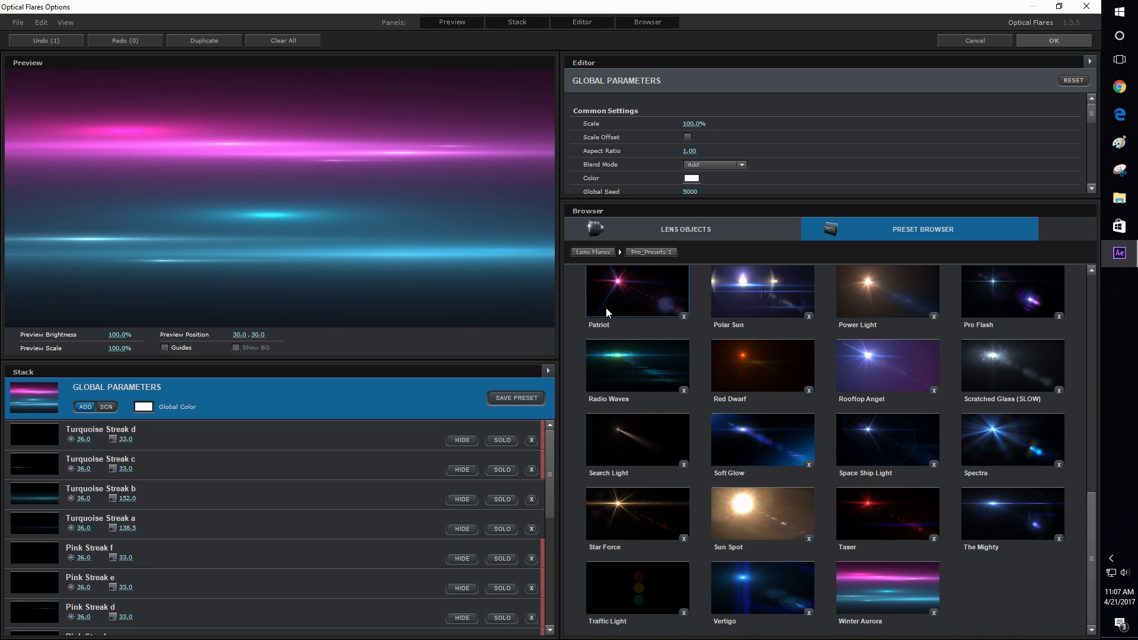
{"action": "mouse_move", "coordinate": [533, 284]}
{"action": "left_mouse_down"}
{"action": "mouse_move", "coordinate": [90, 73]}
{"action": "mouse_move", "coordinate": [366, 337]}
{"action": "left_mouse_up"}
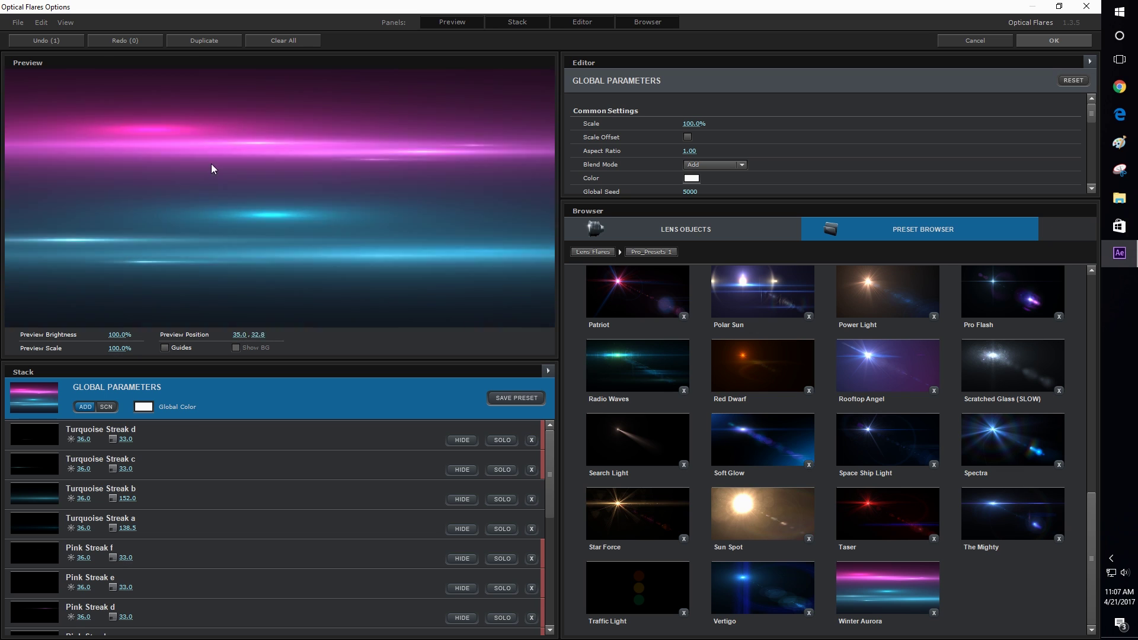
{"action": "left_click", "coordinate": [609, 573]}
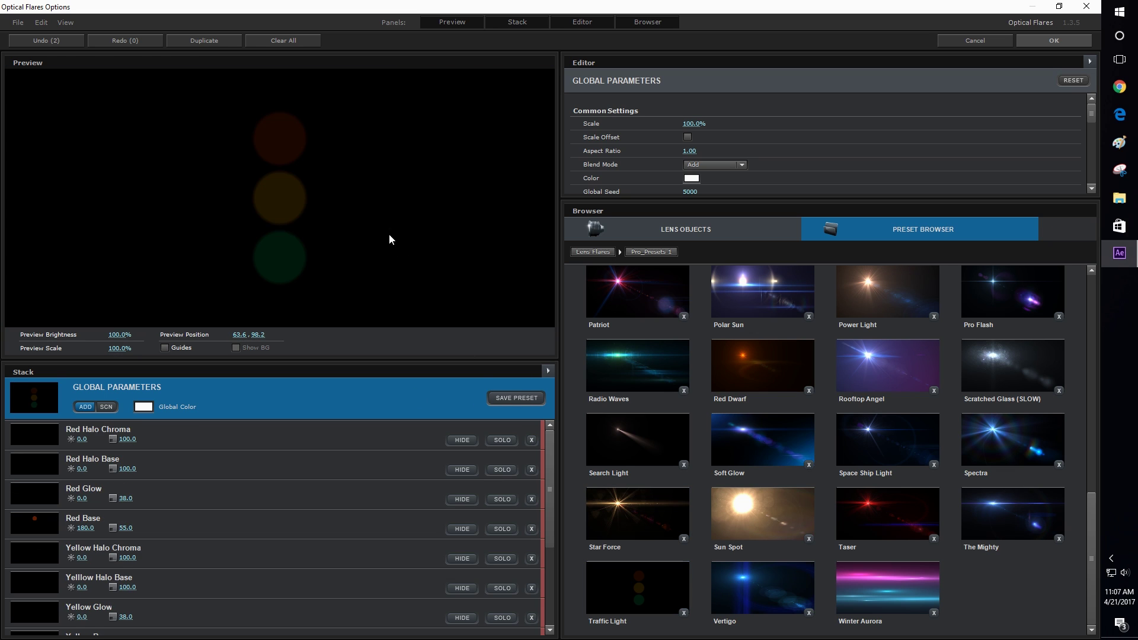
{"action": "mouse_move", "coordinate": [289, 108]}
{"action": "left_mouse_down"}
{"action": "mouse_move", "coordinate": [286, 234]}
{"action": "mouse_move", "coordinate": [284, 206]}
{"action": "left_mouse_up"}
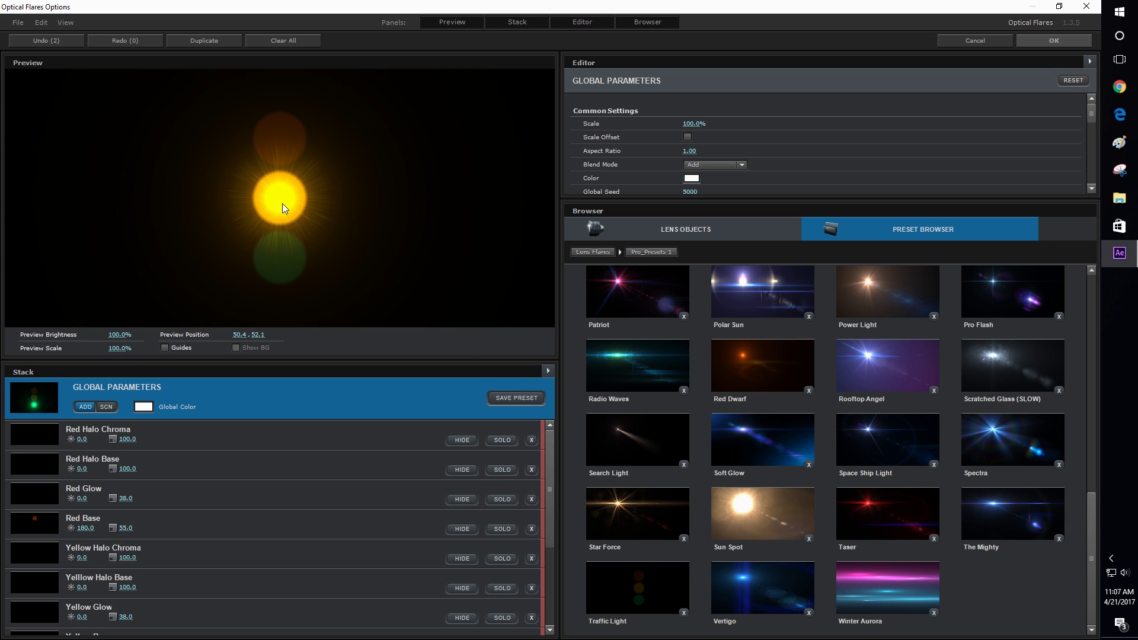
{"action": "left_click_drag", "start_coordinate": [285, 126], "coordinate": [297, 276]}
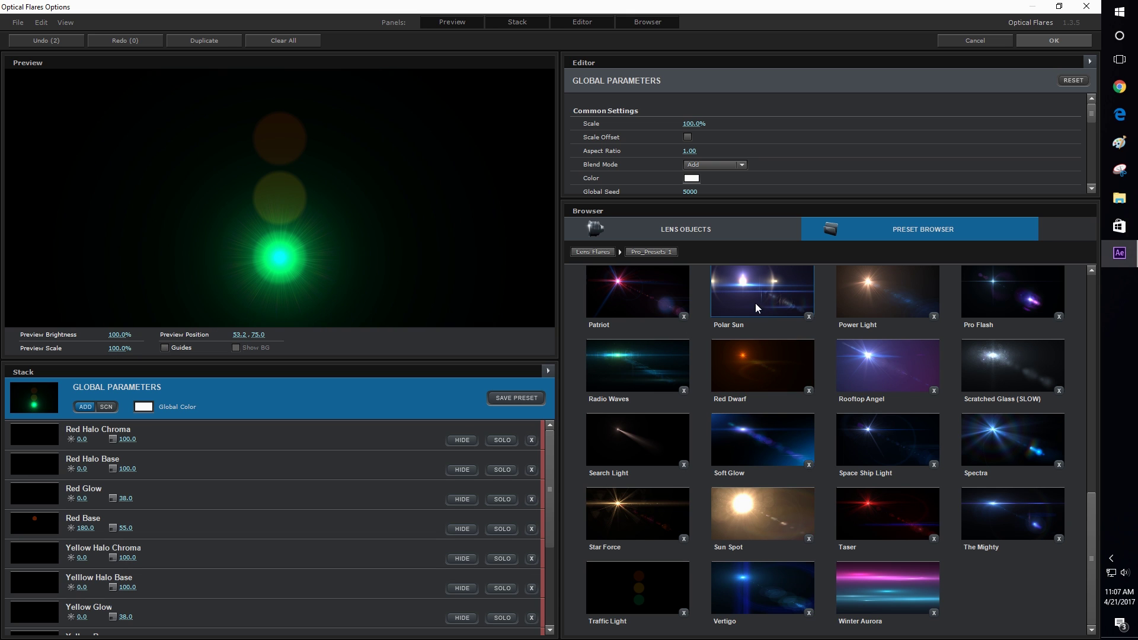
{"action": "left_click", "coordinate": [743, 504]}
{"action": "left_click_drag", "start_coordinate": [250, 205], "coordinate": [542, 271]}
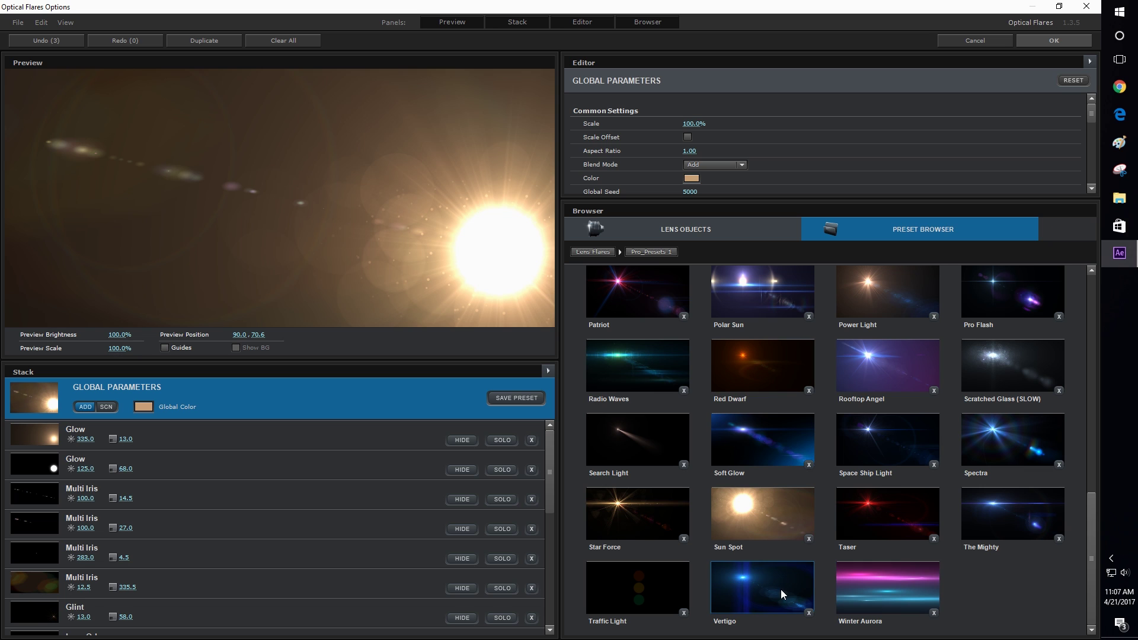
Preview the Scratched Glass, Red Dwarf and Radio Waves presets, moving each flare around.
{"action": "left_click", "coordinate": [1014, 359]}
{"action": "mouse_move", "coordinate": [478, 240]}
{"action": "left_mouse_down"}
{"action": "mouse_move", "coordinate": [179, 123]}
{"action": "mouse_move", "coordinate": [244, 219]}
{"action": "mouse_move", "coordinate": [634, 340]}
{"action": "left_mouse_up"}
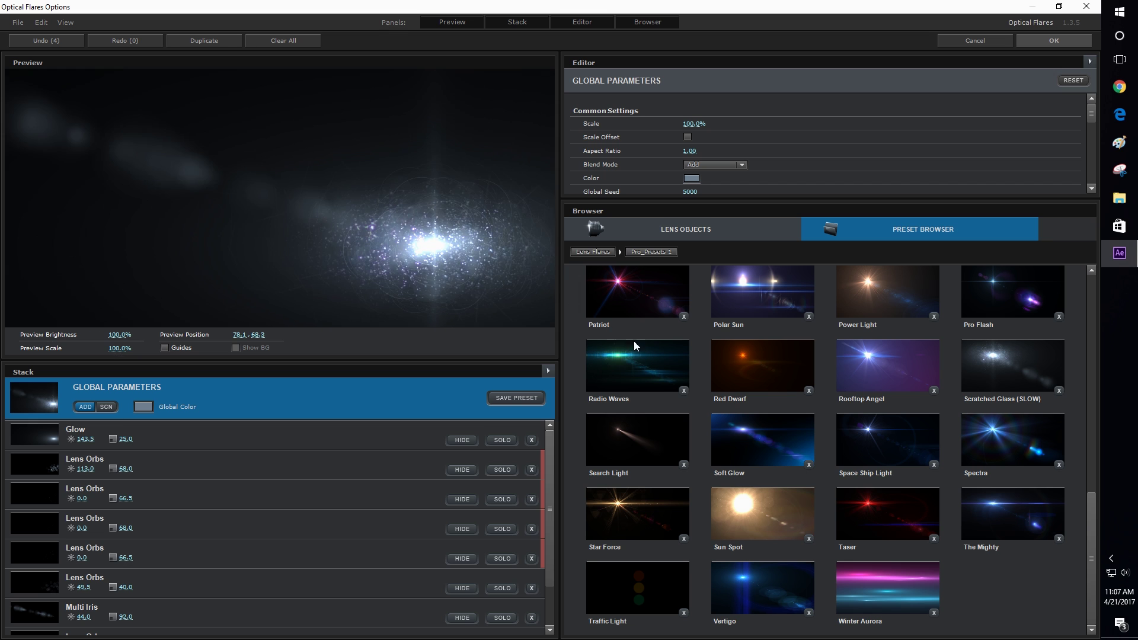
{"action": "left_click", "coordinate": [762, 364]}
{"action": "mouse_move", "coordinate": [350, 212]}
{"action": "left_mouse_down"}
{"action": "mouse_move", "coordinate": [105, 127]}
{"action": "mouse_move", "coordinate": [539, 340]}
{"action": "left_mouse_up"}
{"action": "left_click", "coordinate": [637, 365]}
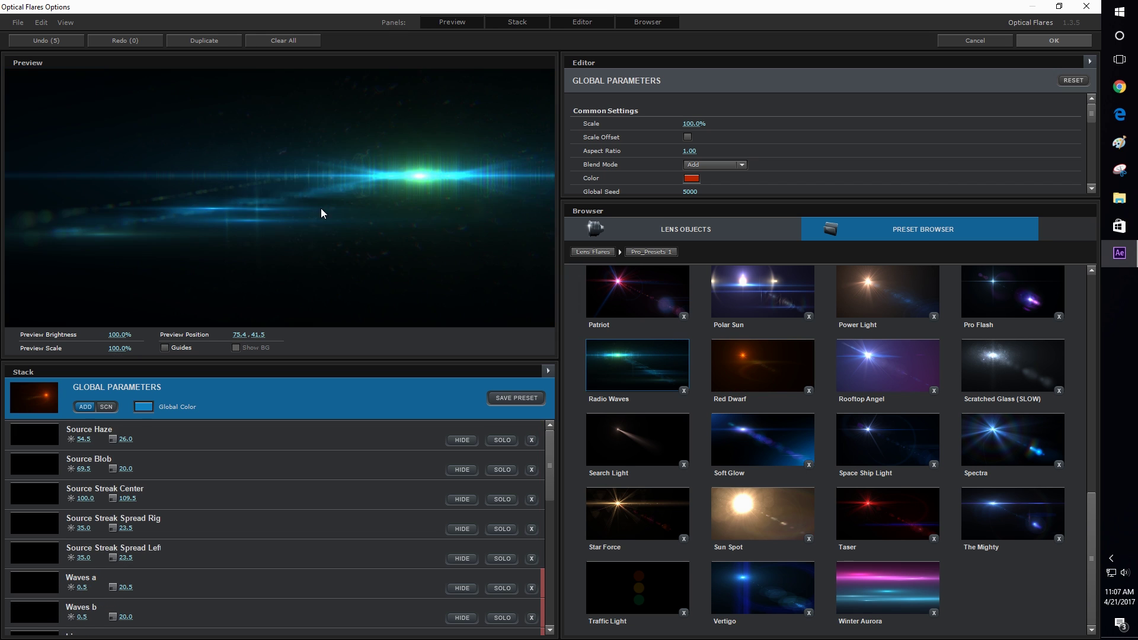
{"action": "mouse_move", "coordinate": [321, 208]}
{"action": "left_mouse_down"}
{"action": "mouse_move", "coordinate": [249, 168]}
{"action": "mouse_move", "coordinate": [514, 271]}
{"action": "left_mouse_up"}
Choose the Landing Bay preset, test it in the preview, and apply it to the solid.
{"action": "scroll", "coordinate": [667, 342], "scroll_direction": "up", "scroll_amount": 5}
{"action": "left_click", "coordinate": [638, 325]}
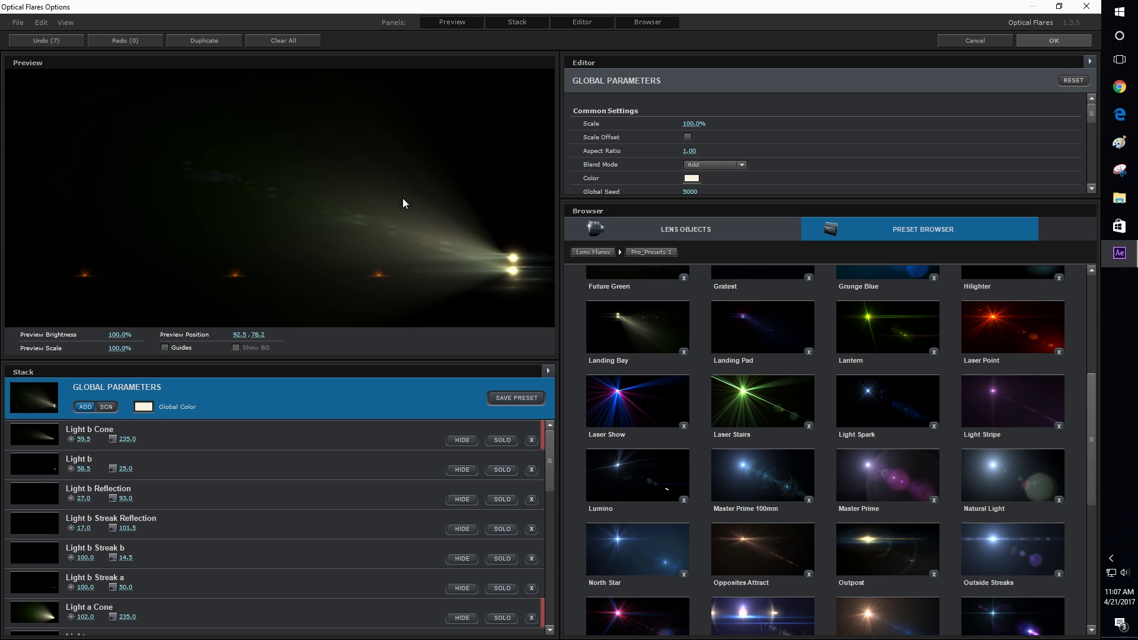
{"action": "mouse_move", "coordinate": [403, 198]}
{"action": "left_mouse_down"}
{"action": "mouse_move", "coordinate": [23, 169]}
{"action": "mouse_move", "coordinate": [540, 265]}
{"action": "left_mouse_up"}
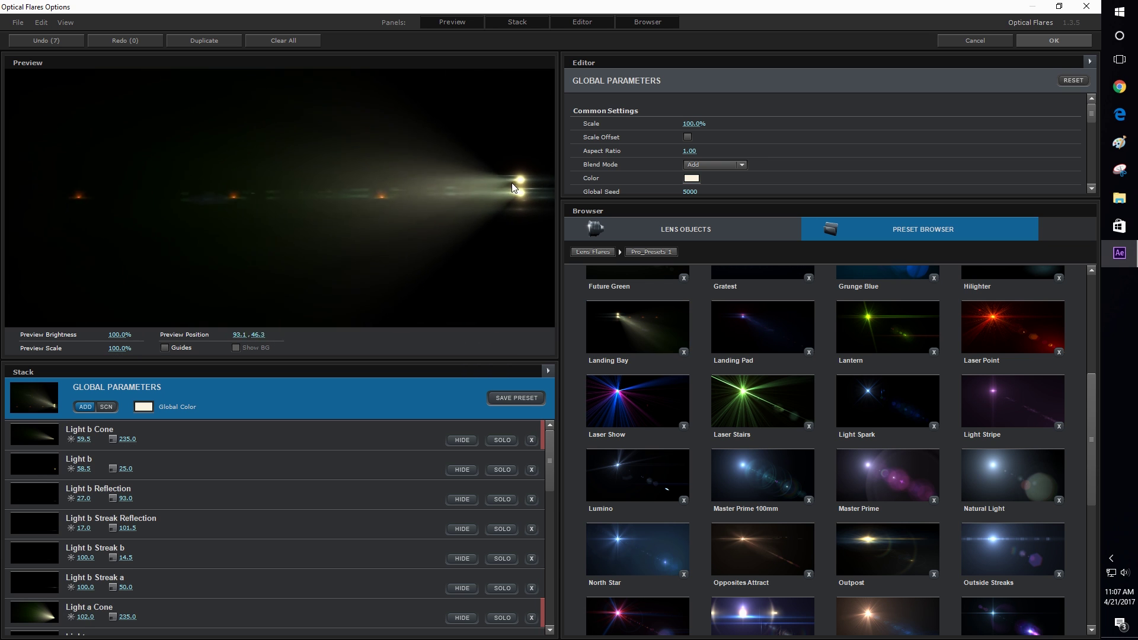
{"action": "mouse_move", "coordinate": [513, 186]}
{"action": "left_mouse_down"}
{"action": "mouse_move", "coordinate": [49, 239]}
{"action": "mouse_move", "coordinate": [516, 247]}
{"action": "left_mouse_up"}
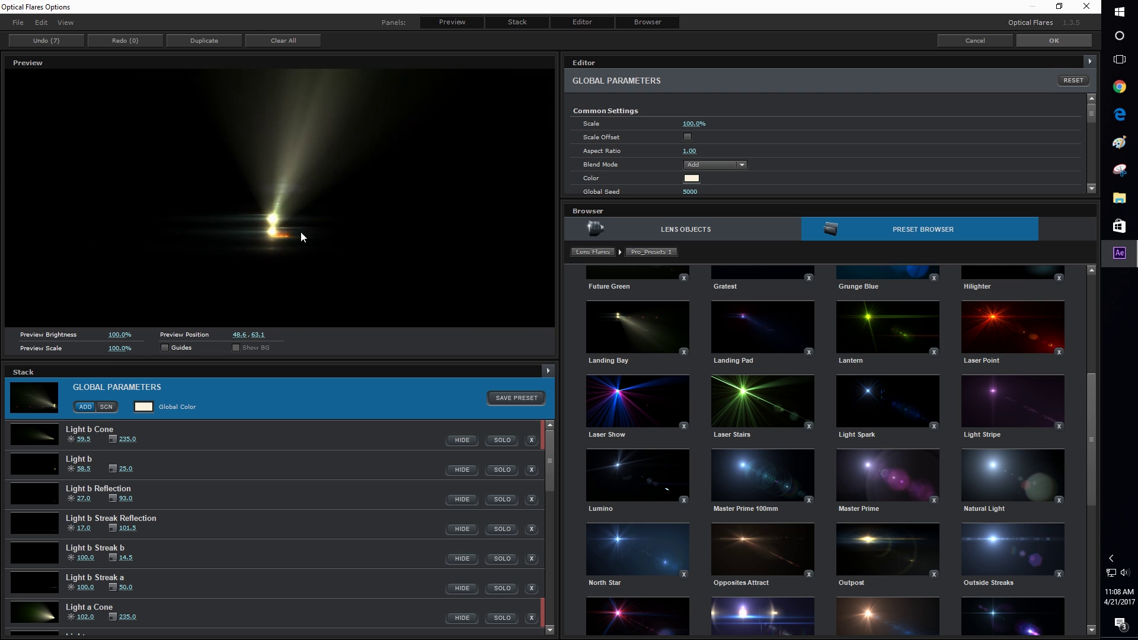
{"action": "left_click", "coordinate": [1045, 45]}
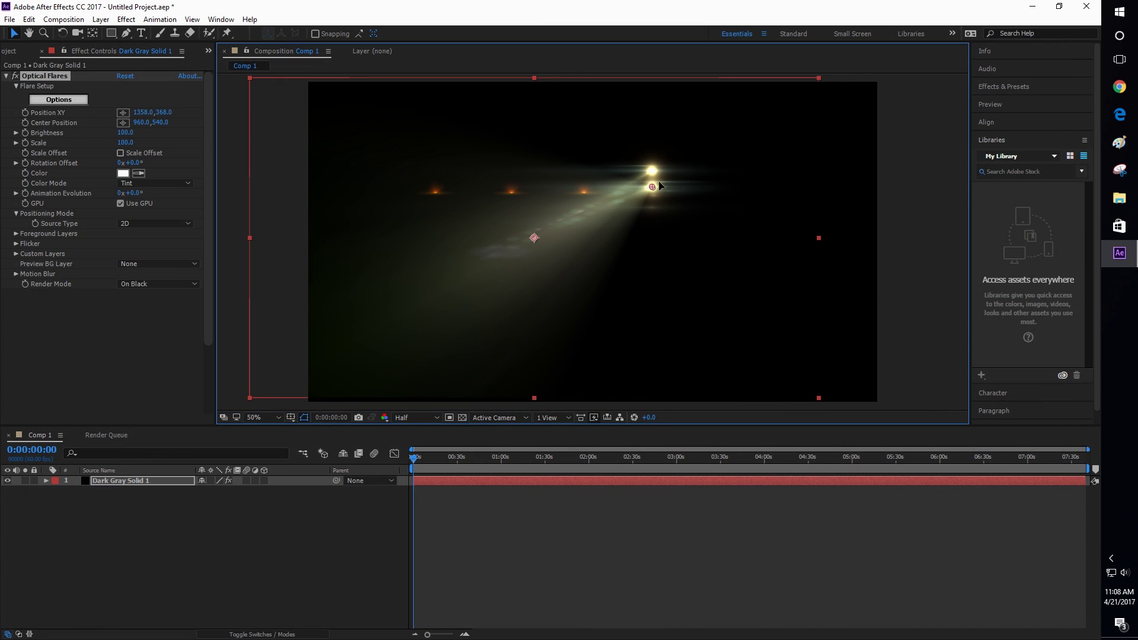
Drag the Landing Bay light source from the centre-left to near the top centre of Comp 1.
{"action": "mouse_move", "coordinate": [710, 190]}
{"action": "left_mouse_down"}
{"action": "mouse_move", "coordinate": [458, 243]}
{"action": "mouse_move", "coordinate": [828, 168]}
{"action": "left_mouse_up"}
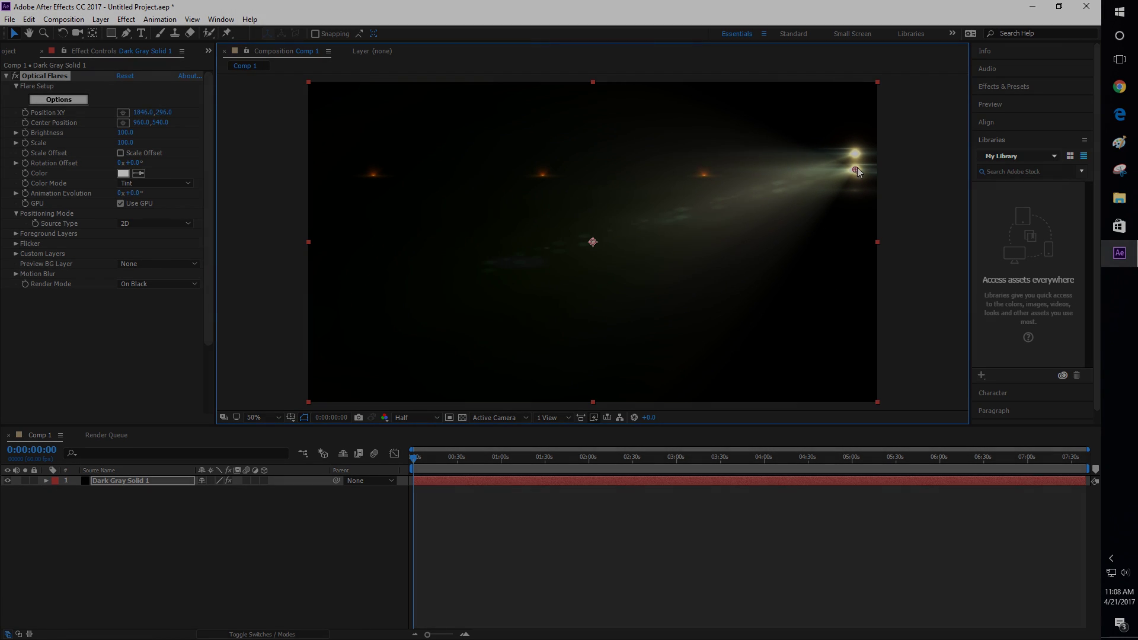
{"action": "left_click_drag", "start_coordinate": [827, 162], "coordinate": [555, 131]}
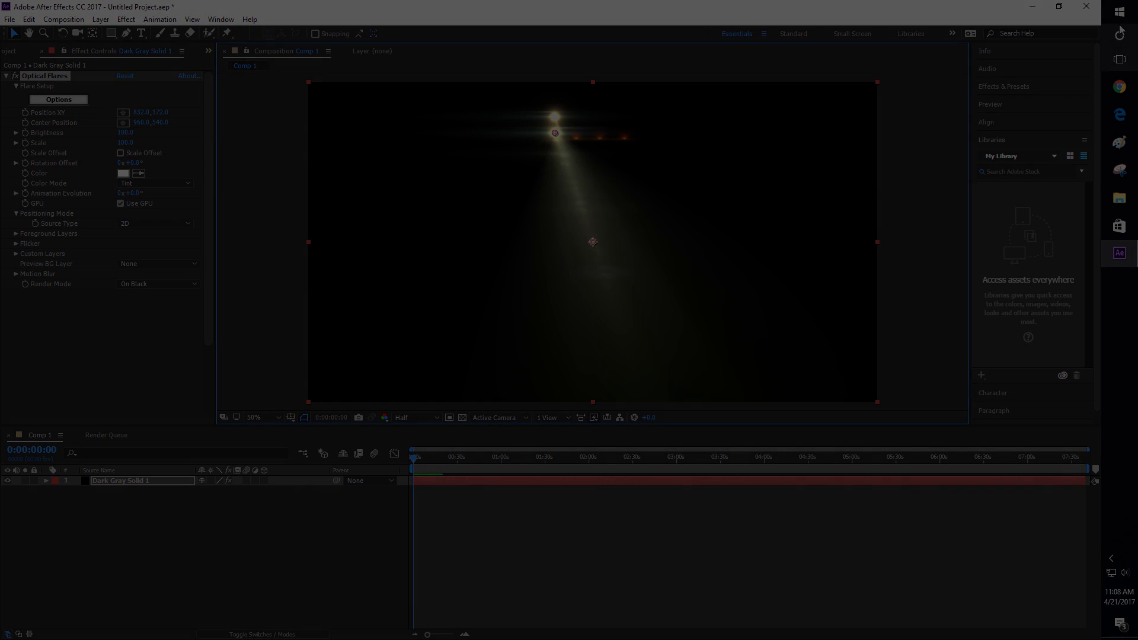